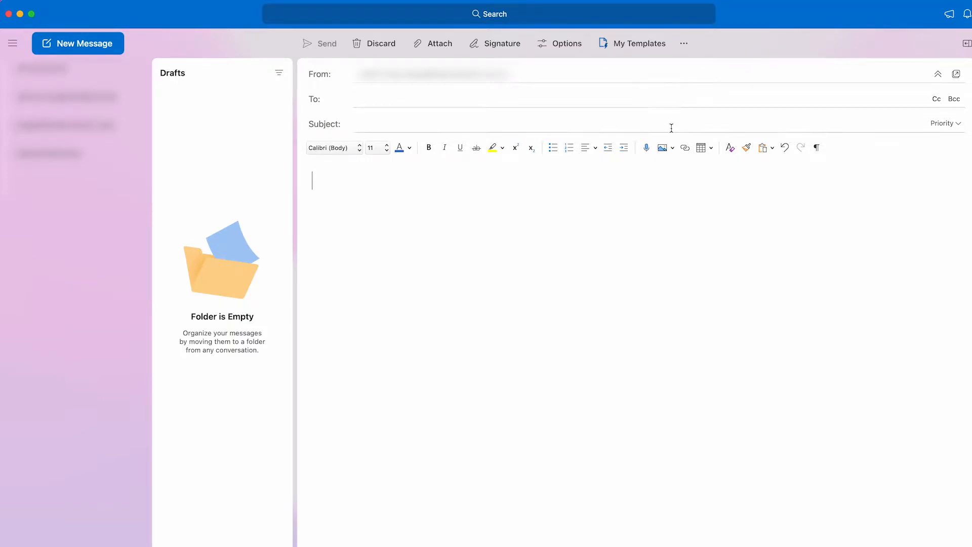
Step: Insert a table with one column and seven rows into the body of a new message
left_click(711, 148)
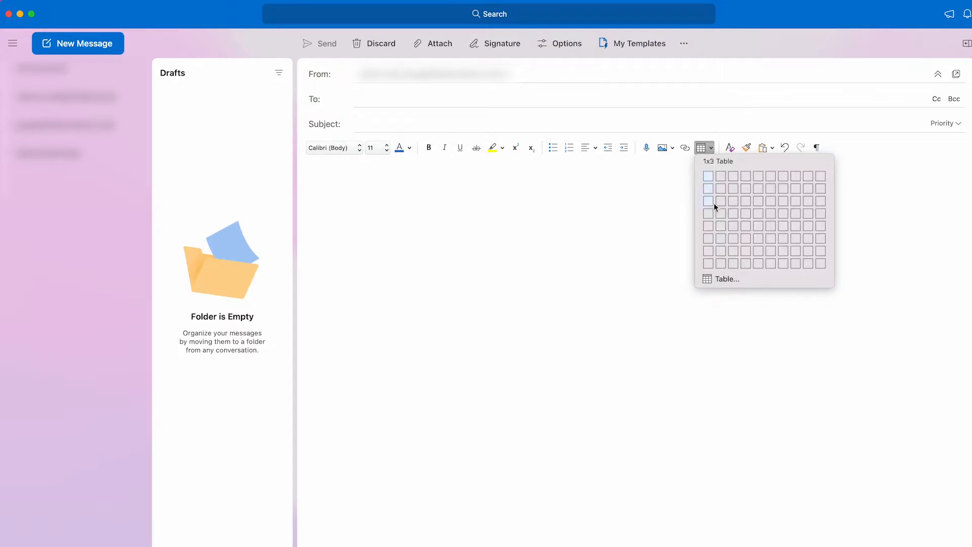
left_click(712, 147)
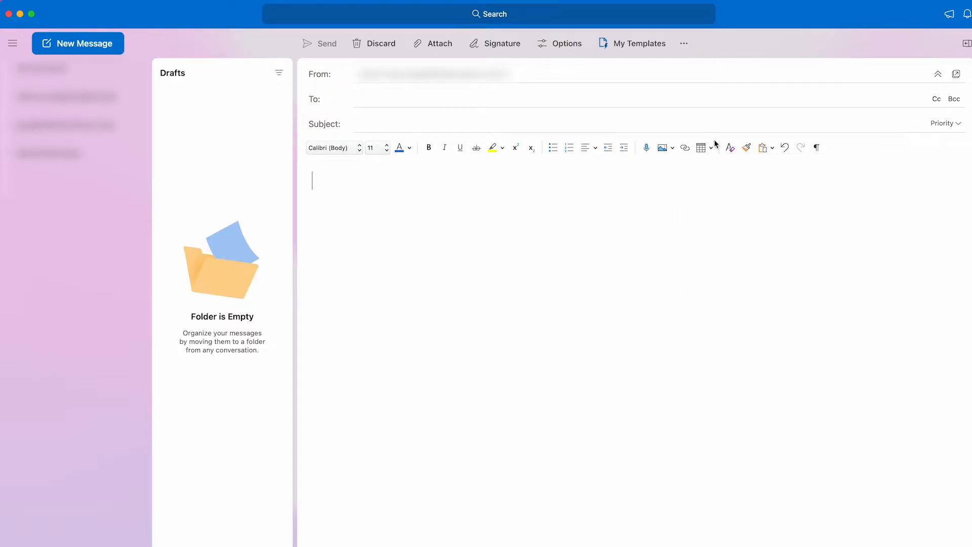
left_click(88, 47)
left_click(711, 149)
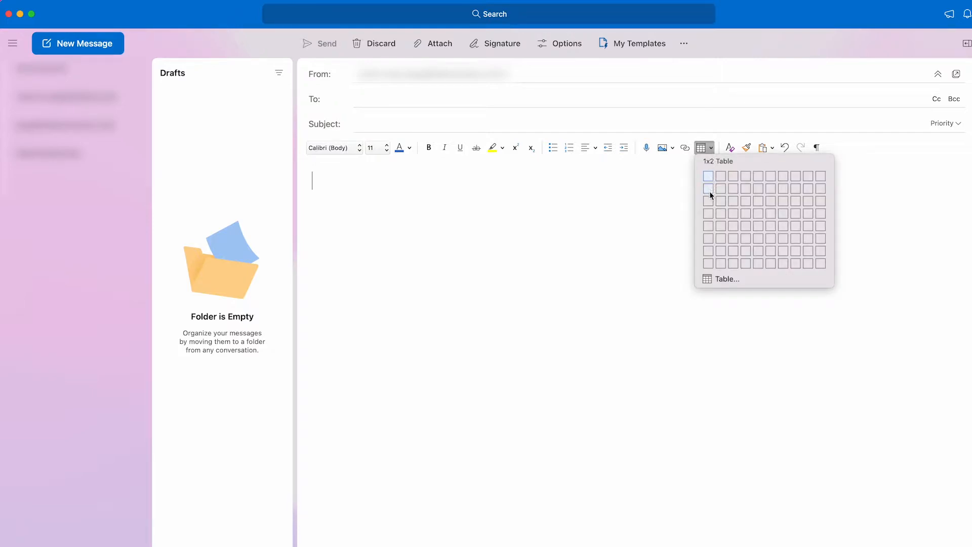
left_click(708, 250)
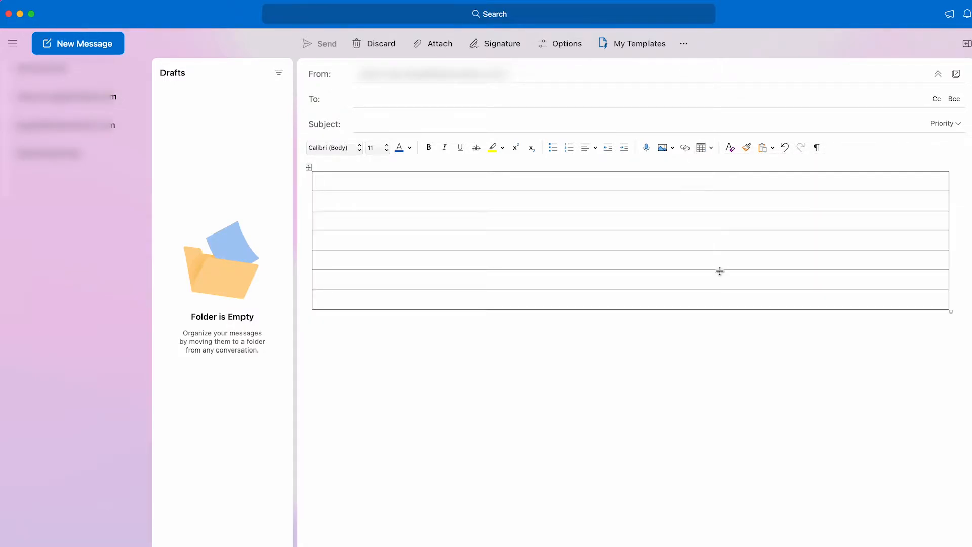
Step: Center the whole table in the message body
left_click(308, 168)
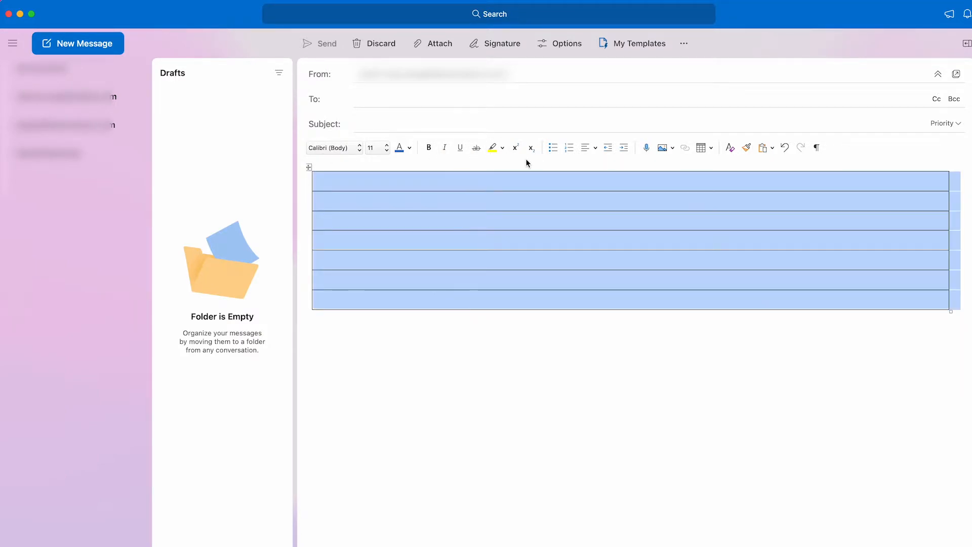
left_click(592, 148)
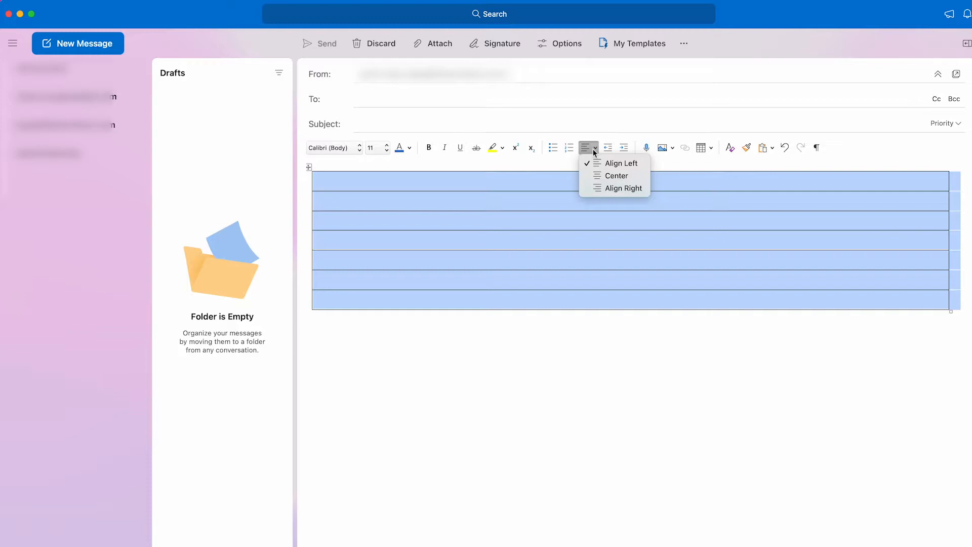
left_click(603, 175)
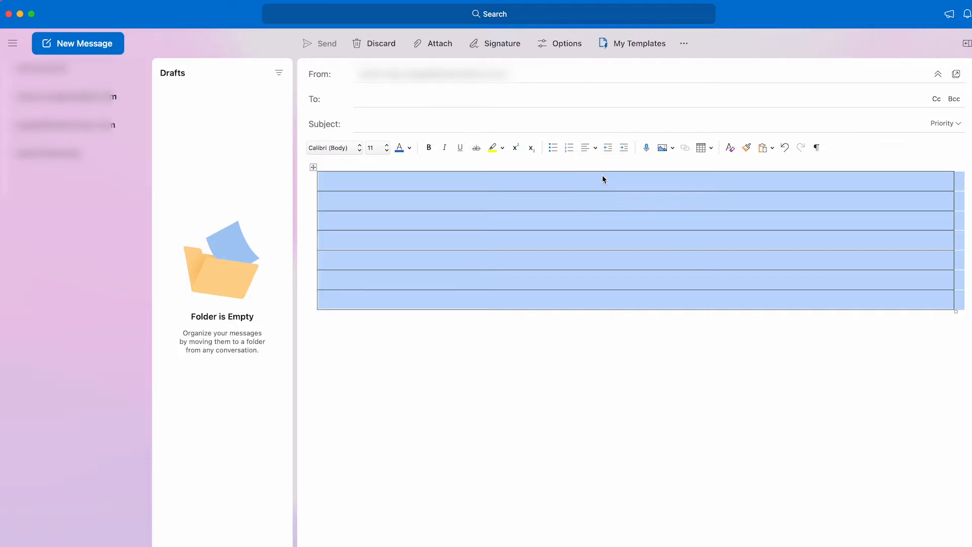
left_click(525, 181)
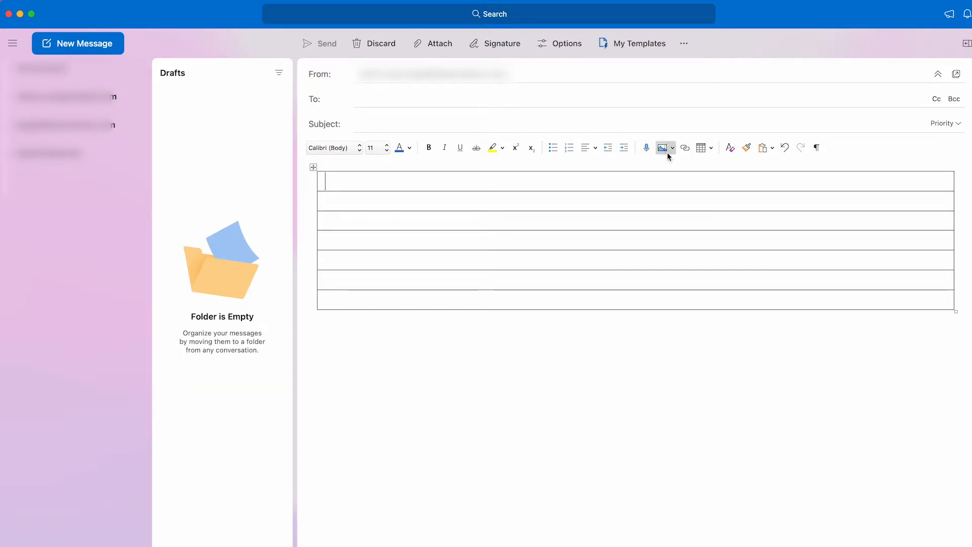
Step: Insert the picture file TT_Blue Slider_1-Consultation.jpg from the Buyer-Blue slider images folder below the table
left_click(609, 411)
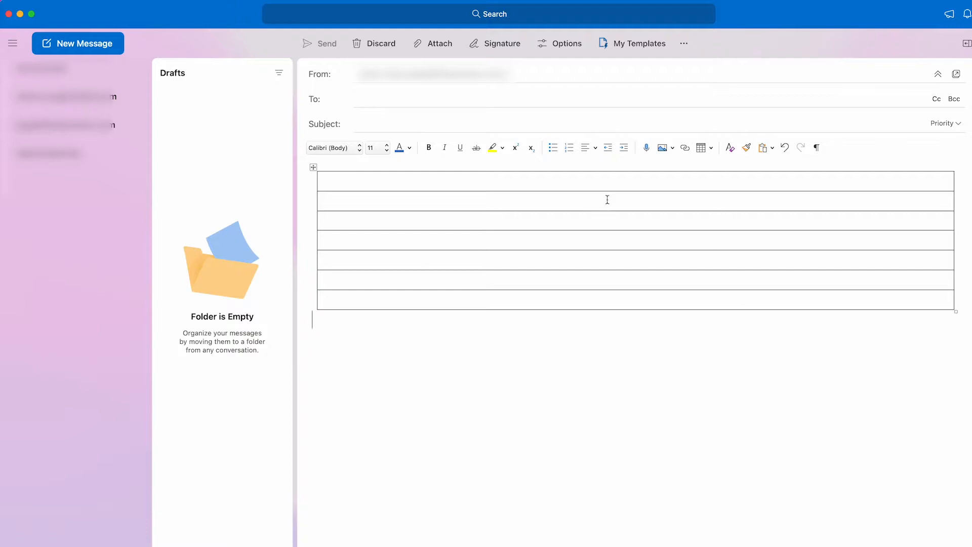
left_click(673, 148)
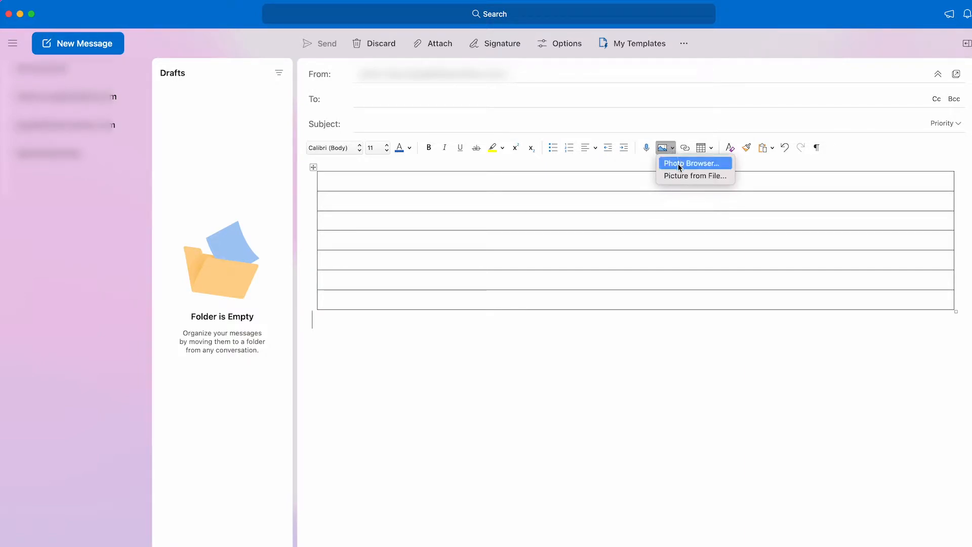
left_click(680, 176)
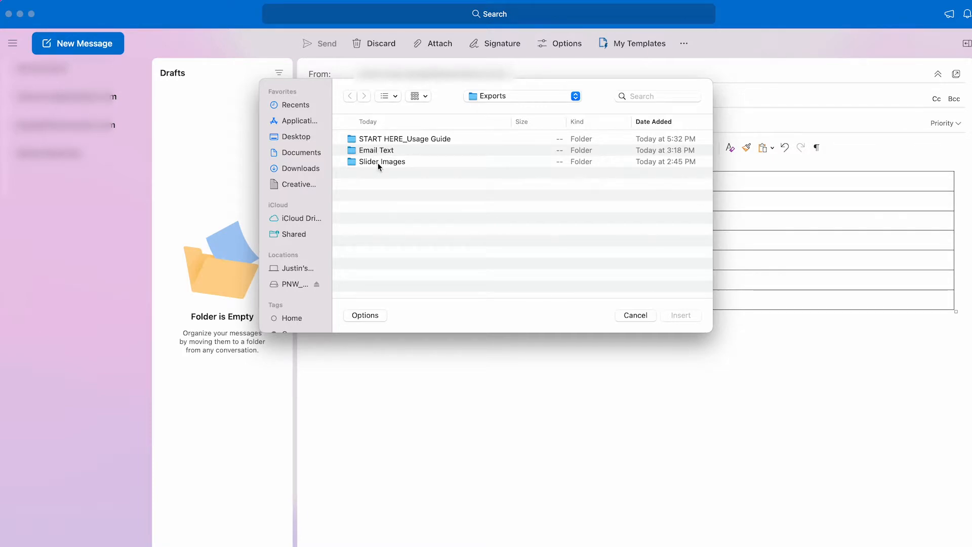
double_click(379, 163)
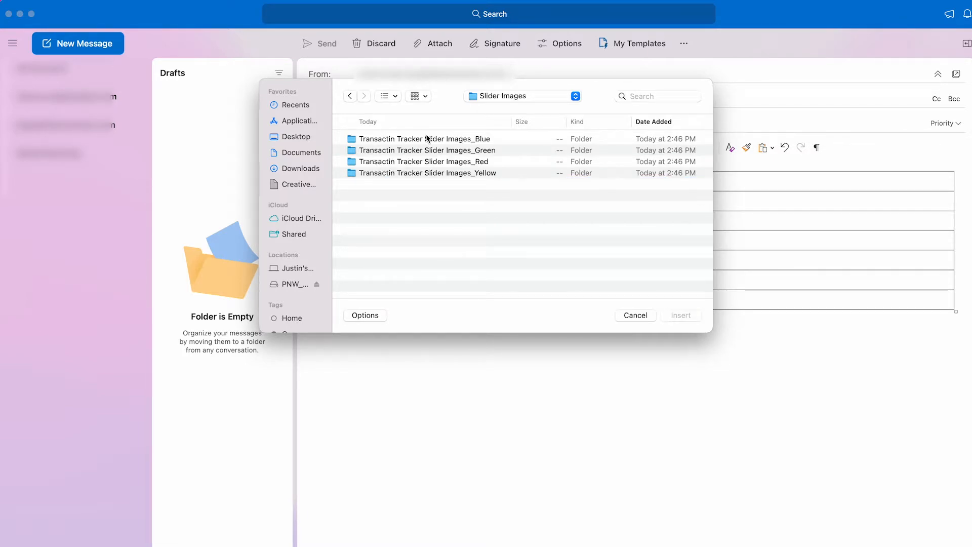
double_click(478, 143)
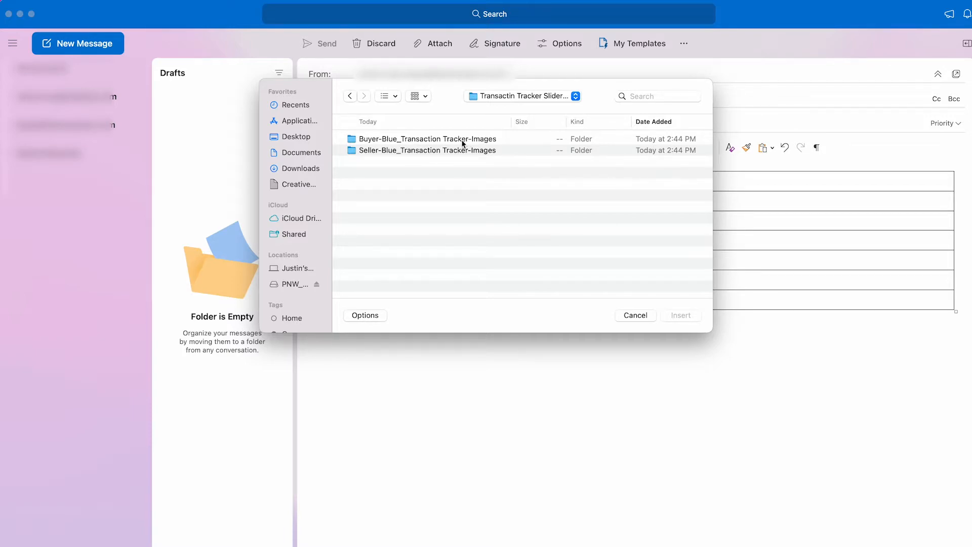
double_click(462, 143)
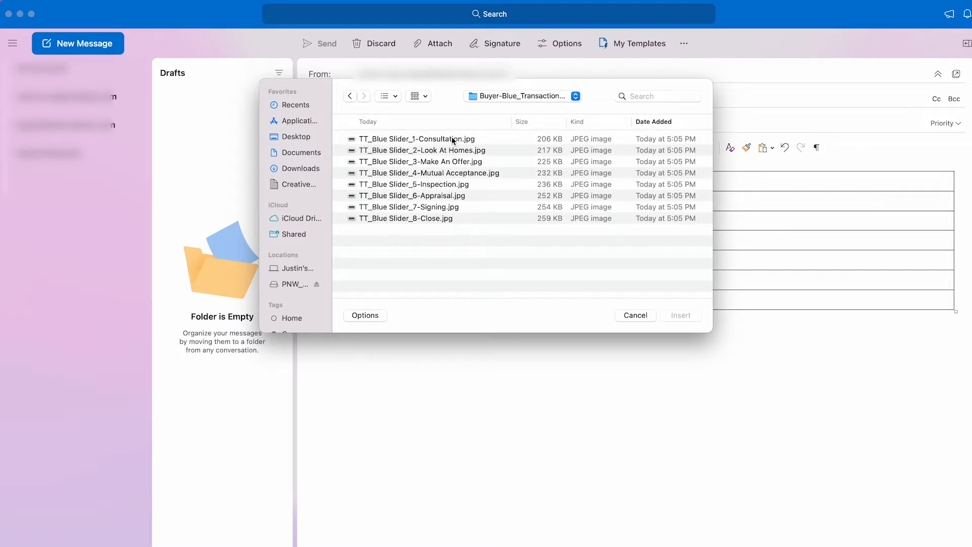
left_click(453, 140)
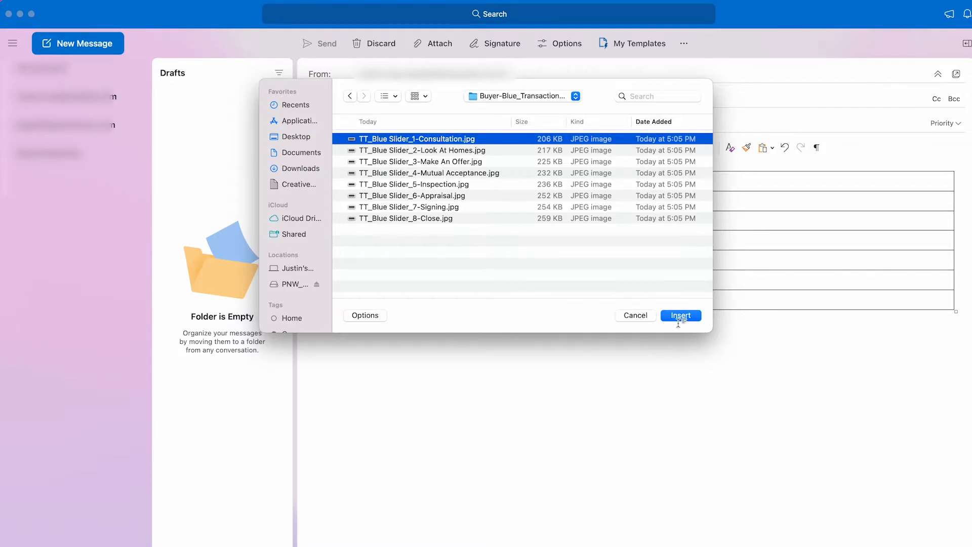
left_click(679, 318)
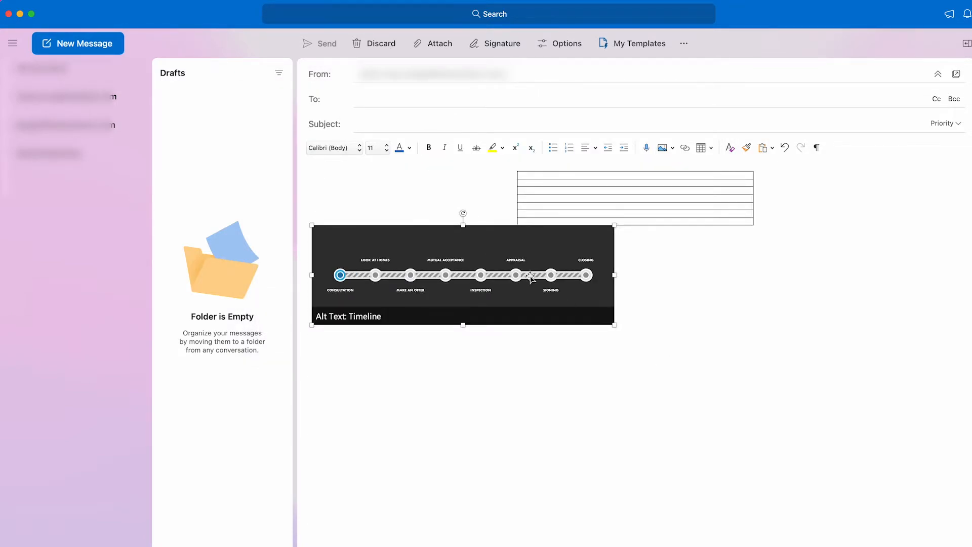
Step: Try to move the timeline image from below the table into the table's first row
left_click_drag(524, 272, 593, 452)
left_click_drag(530, 293, 545, 311)
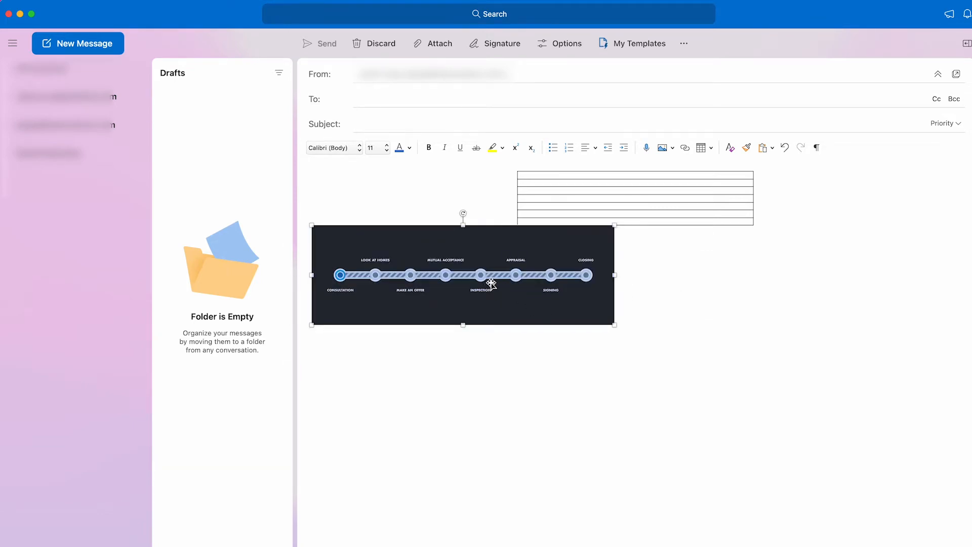
left_click_drag(492, 284, 440, 430)
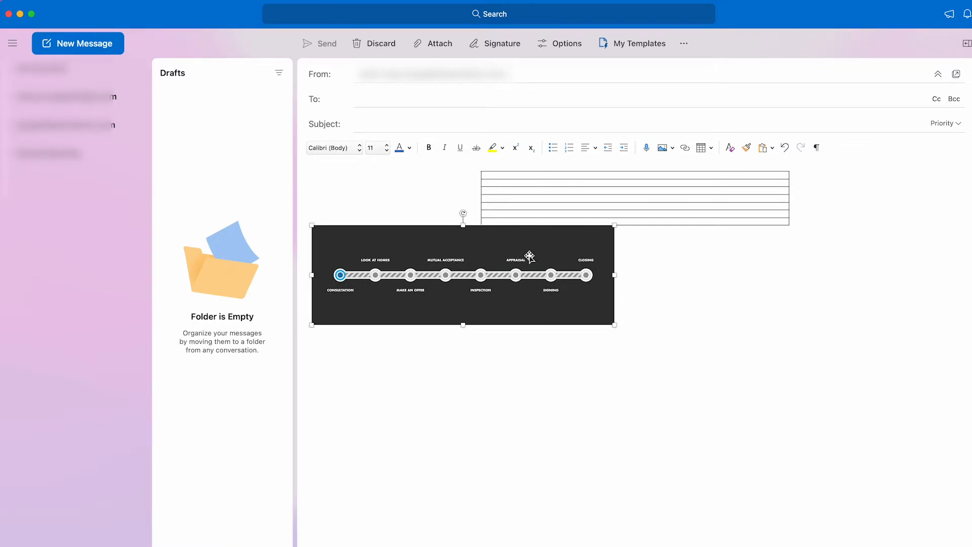
left_click_drag(529, 256, 658, 172)
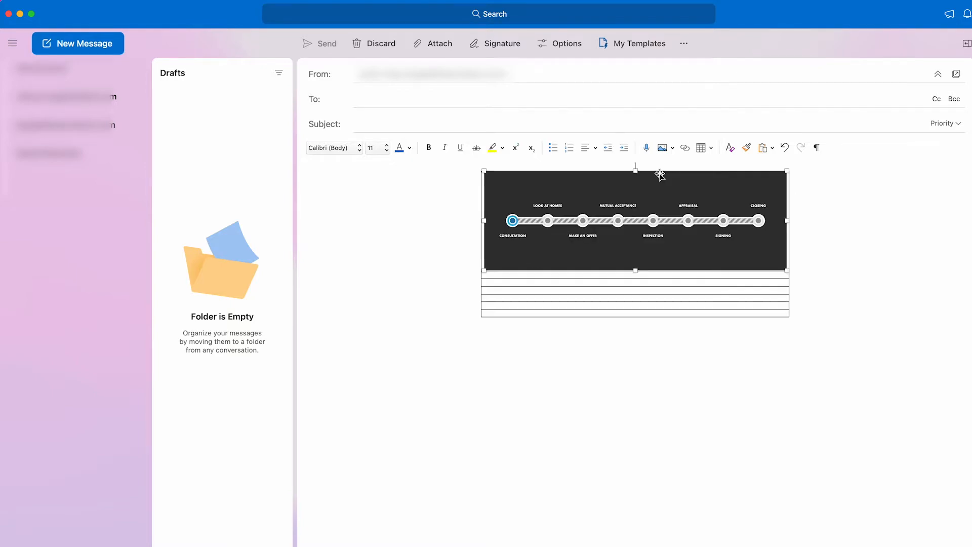
left_click(662, 283)
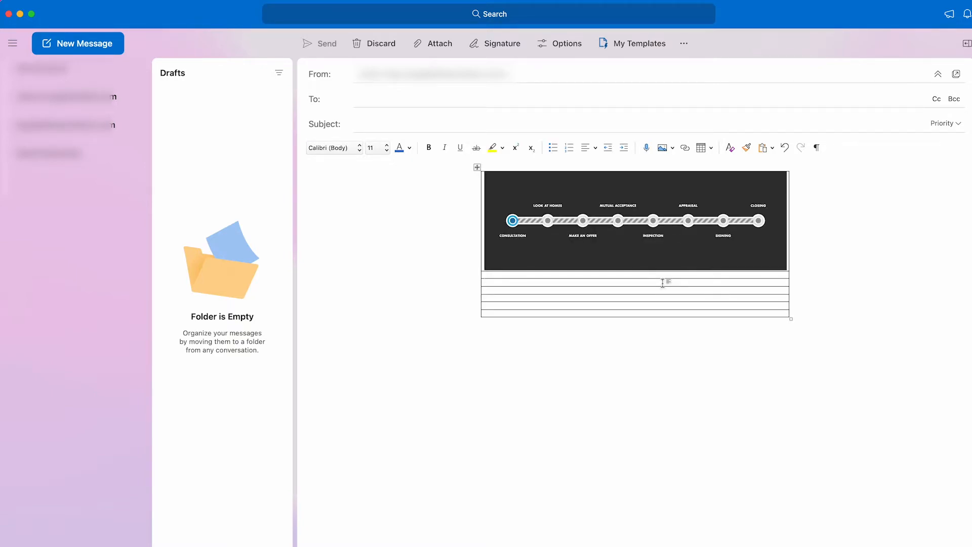
Step: Undo the last image move and cut the timeline image from below the table
key("super+z")
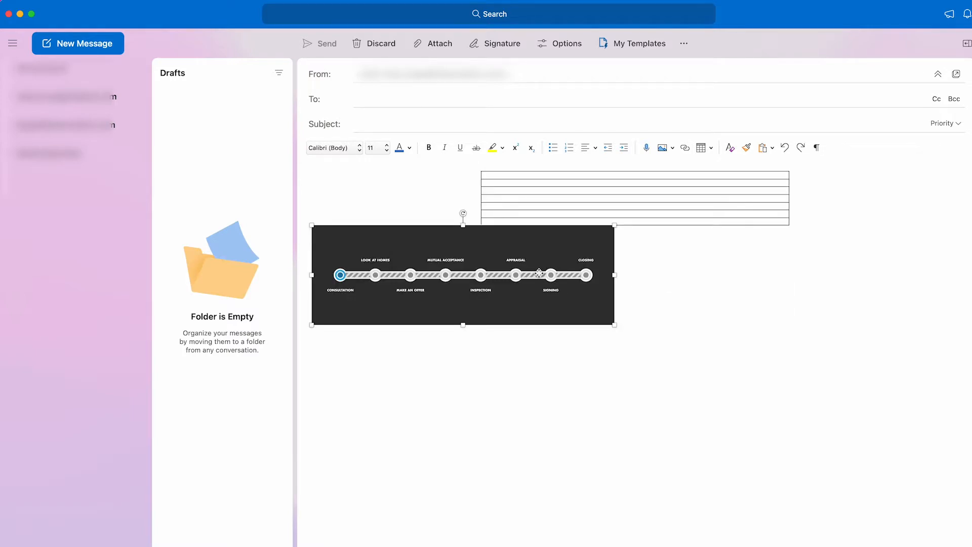
key("super+x")
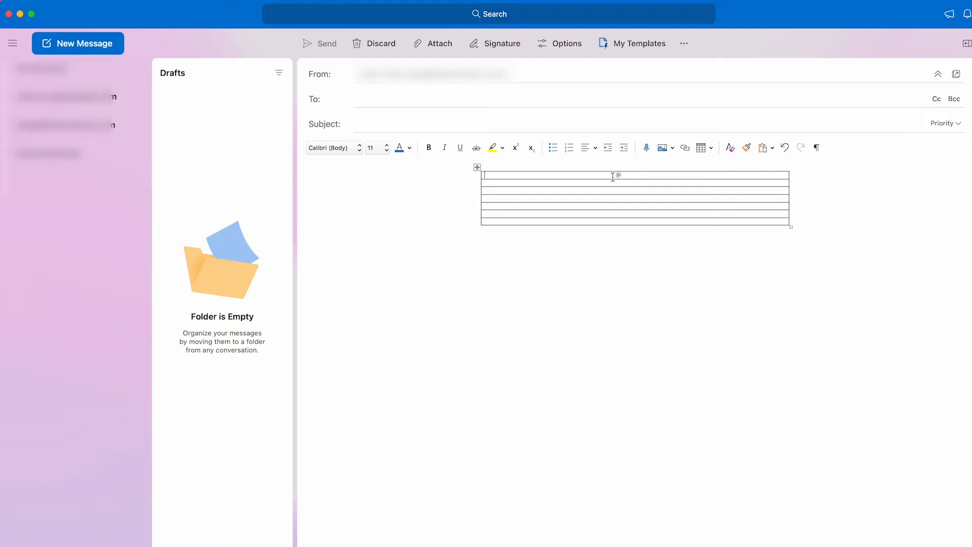
Step: Insert the picture file TT_Blue Slider_1-Consultation.jpg into the table's first row, then place the cursor in the second row
left_click(505, 176)
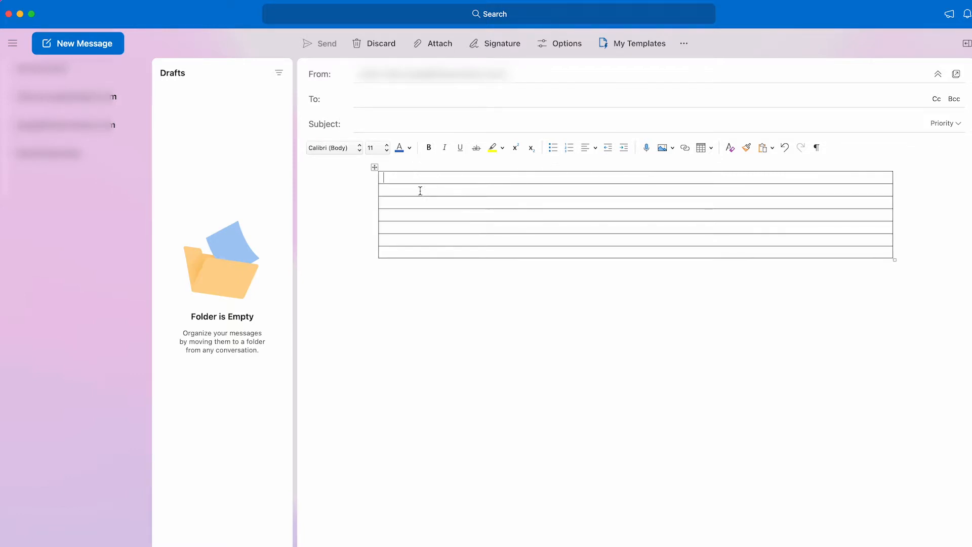
left_click(672, 148)
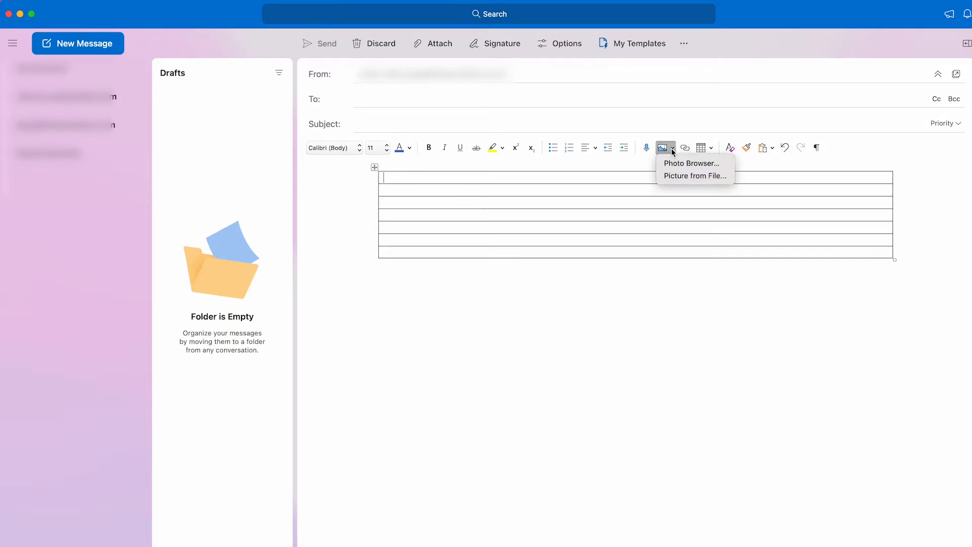
left_click(681, 176)
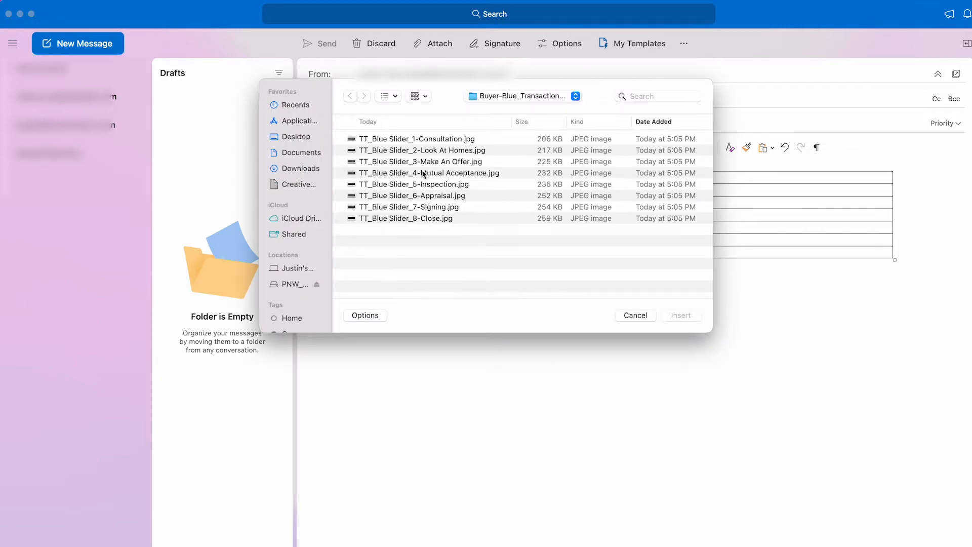
left_click(431, 142)
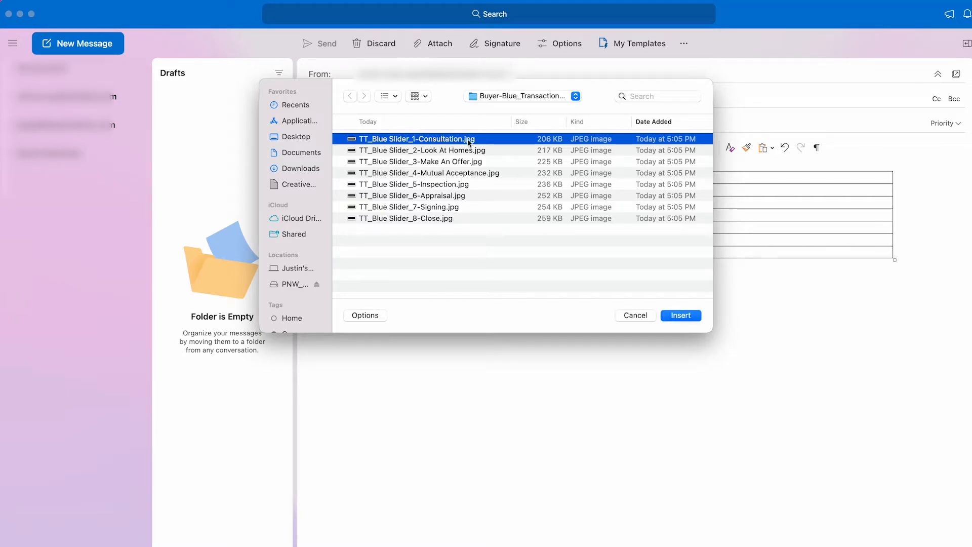
left_click(680, 315)
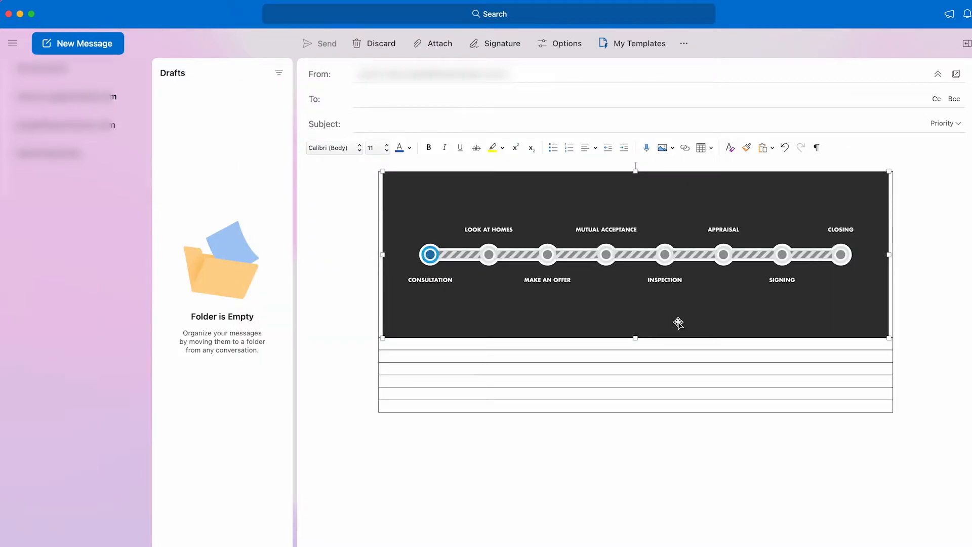
left_click(445, 344)
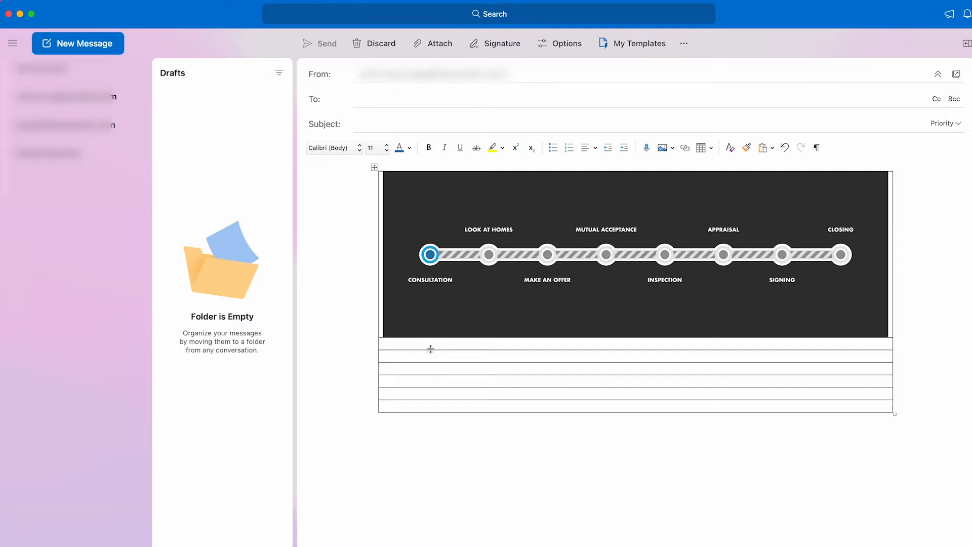
Step: Switch to the Exports window in Finder, make it narrower and expand the Email Text folder
key("super+Tab")
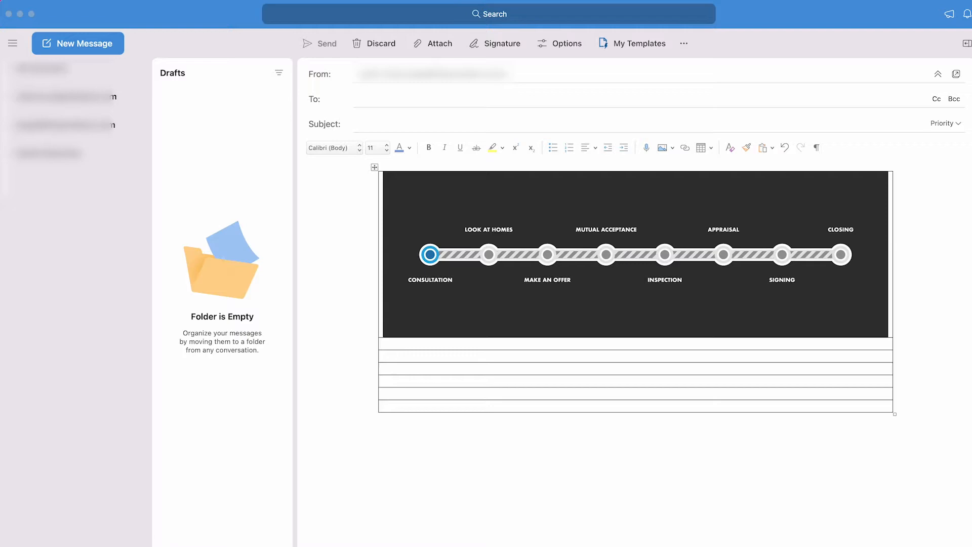
left_click_drag(970, 319, 347, 105)
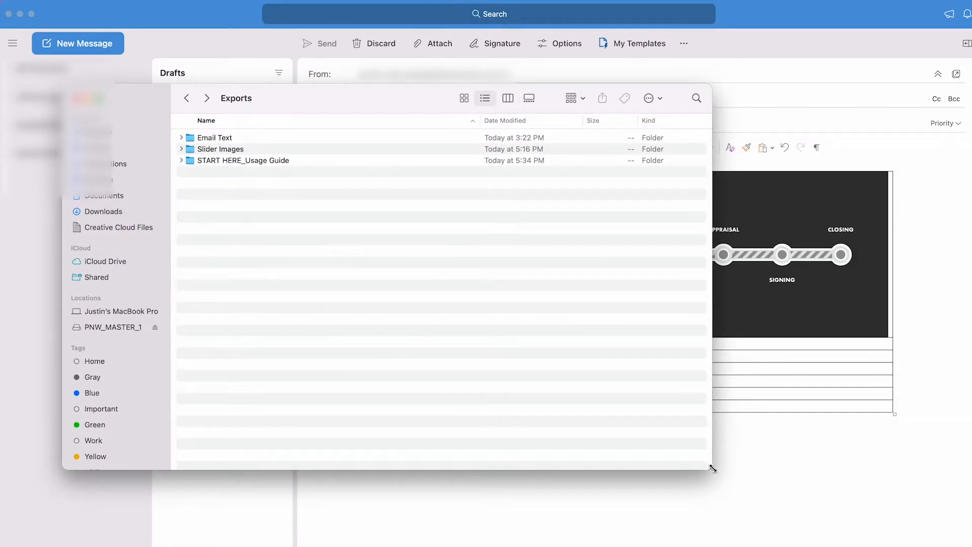
left_click_drag(713, 469, 423, 450)
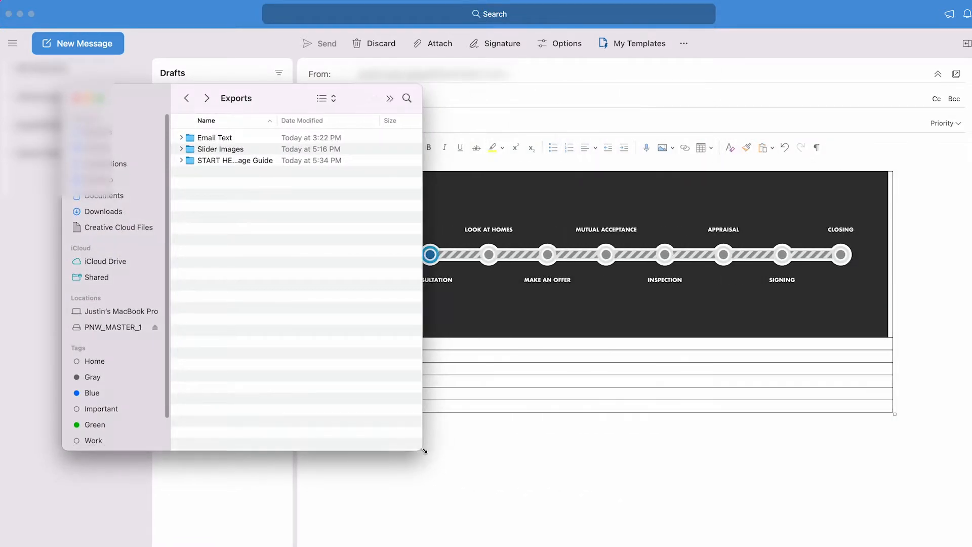
left_click(181, 138)
Step: Resize and move the Exports window so the email's table rows stay visible beside it
left_click_drag(160, 111, 134, 111)
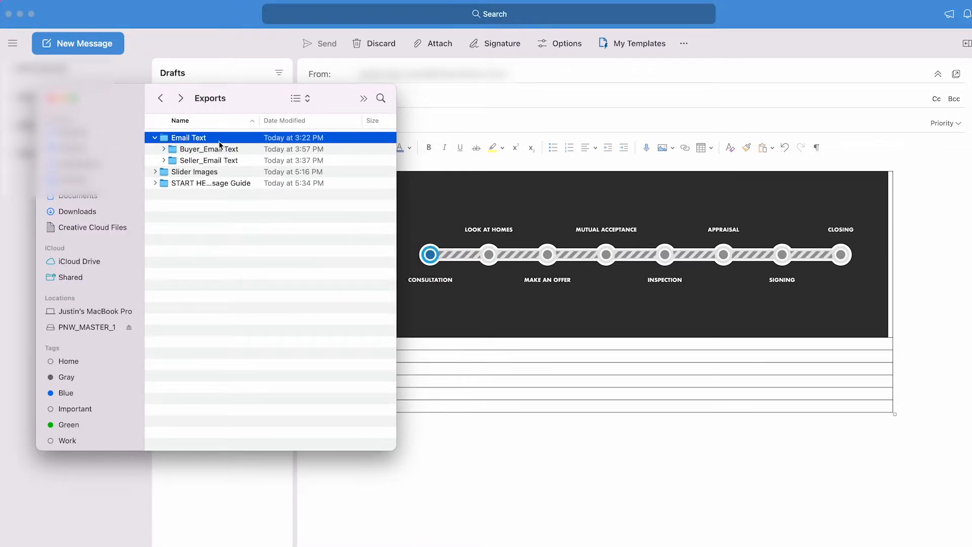
left_click_drag(396, 185, 465, 188)
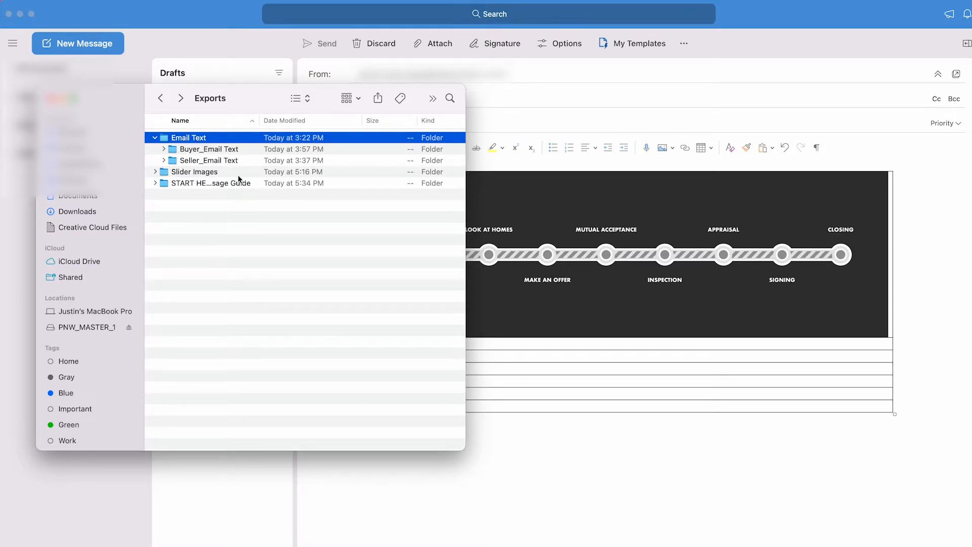
left_click_drag(143, 97, 115, 195)
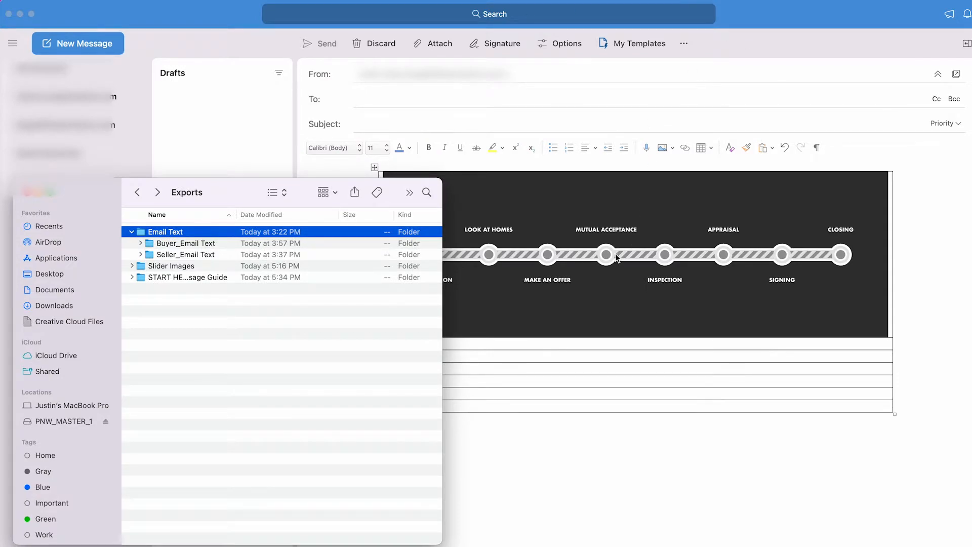
left_click_drag(399, 195, 387, 220)
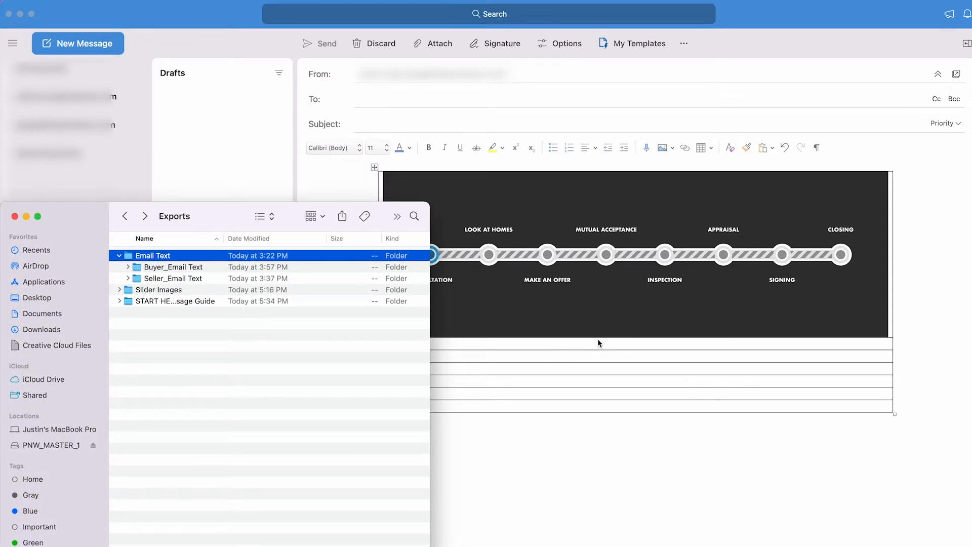
Step: Expand the Buyer_Email Text folder and open the Step 1-Consultation_Buyer document
left_click(145, 280)
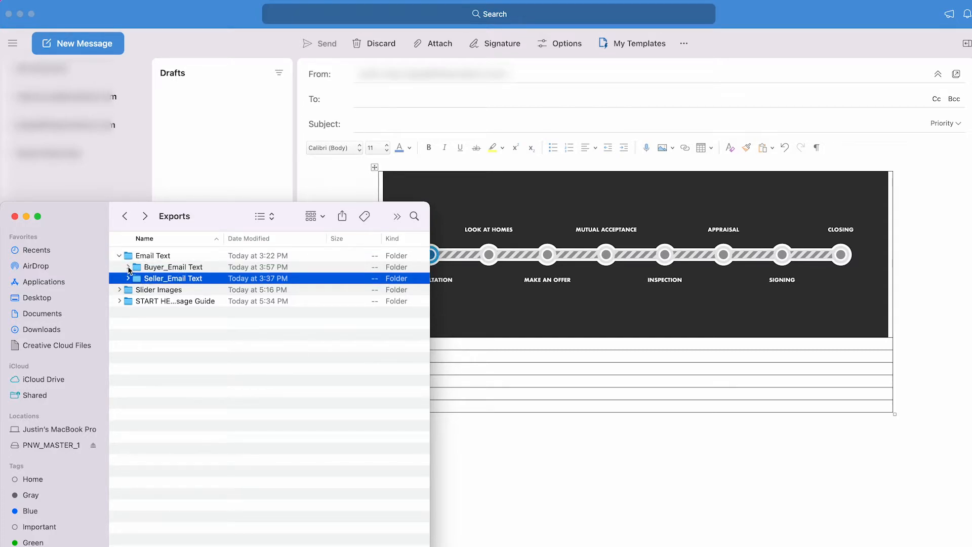
left_click(128, 267)
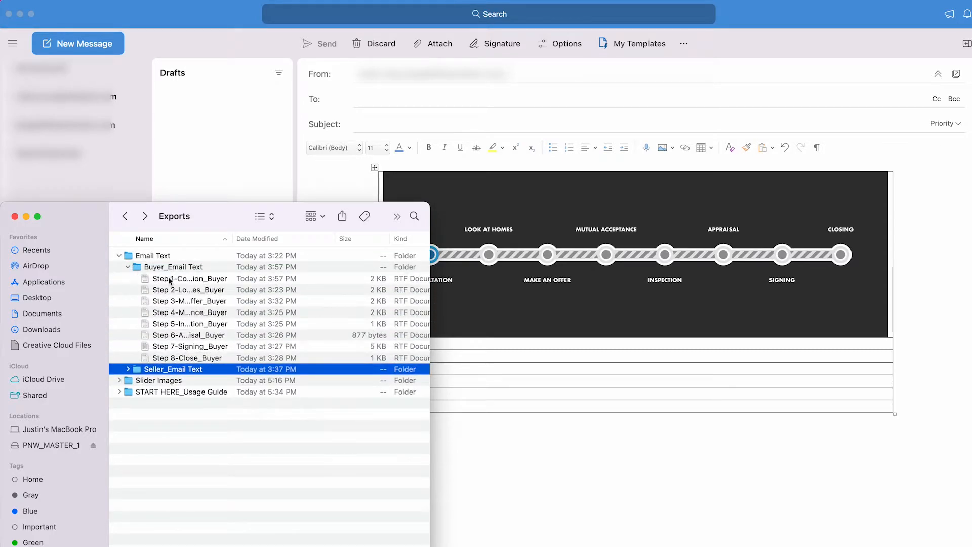
double_click(170, 279)
left_click(180, 137)
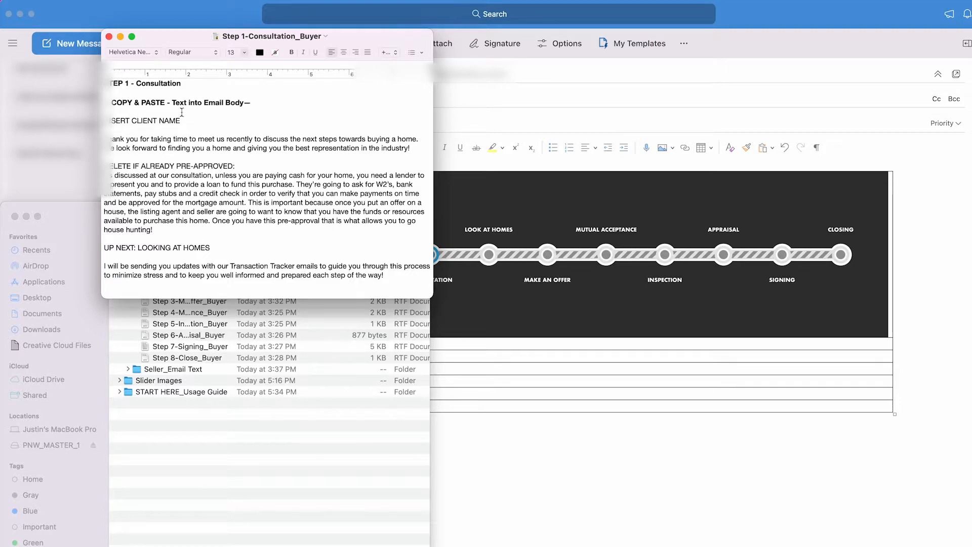
Step: Copy the text from "INSERT CLIENT NAME" through "house hunting!" into the email table's second row and add two blank lines above it
left_click_drag(110, 121, 385, 229)
key("super+c")
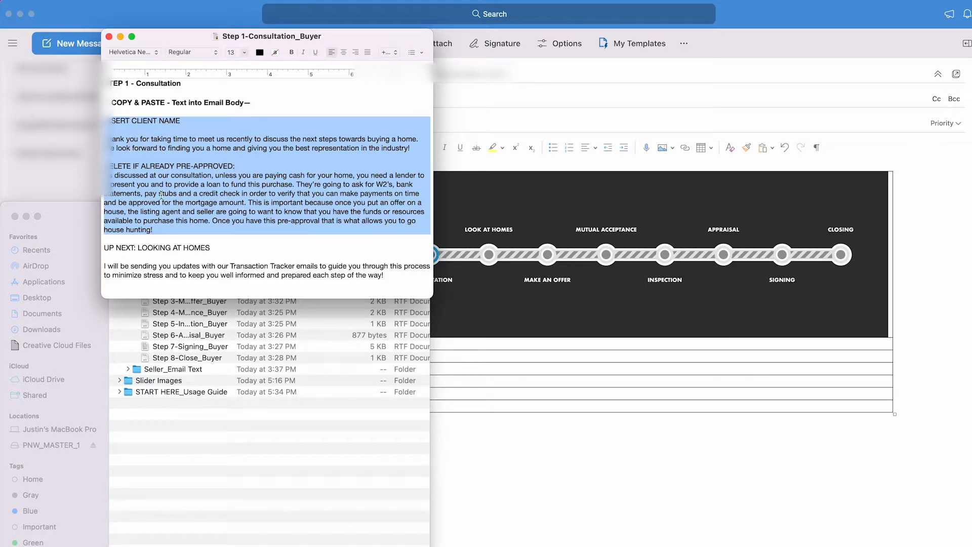
left_click(505, 347)
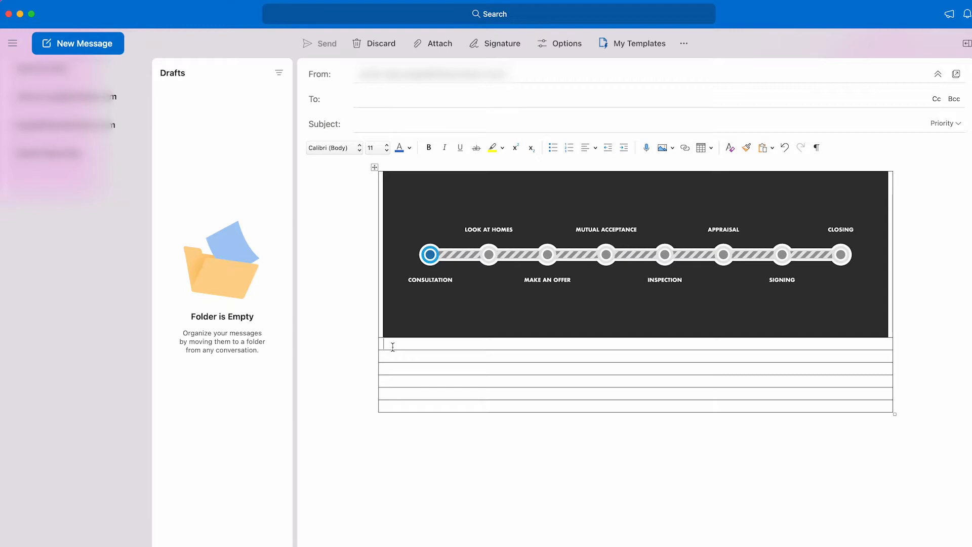
key("super+v")
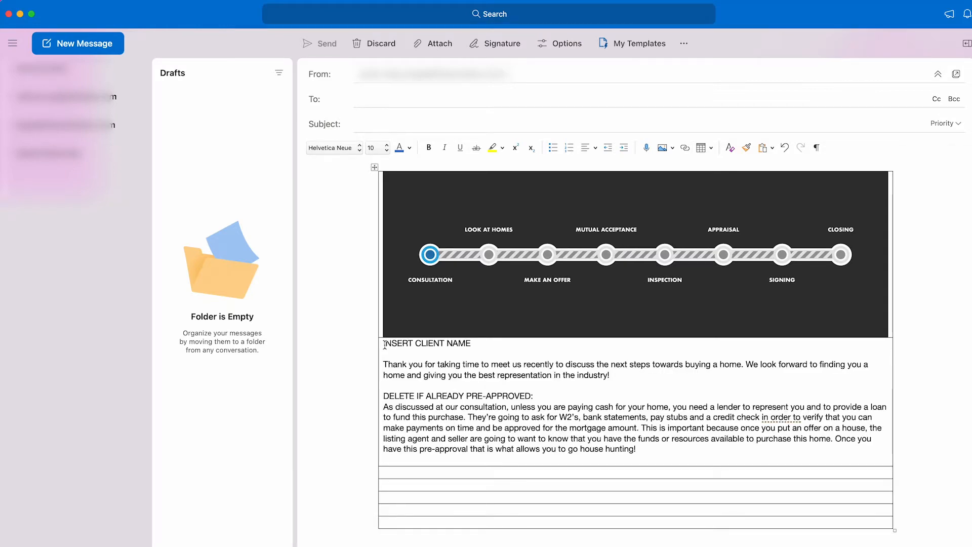
key("Return")
key("Return")
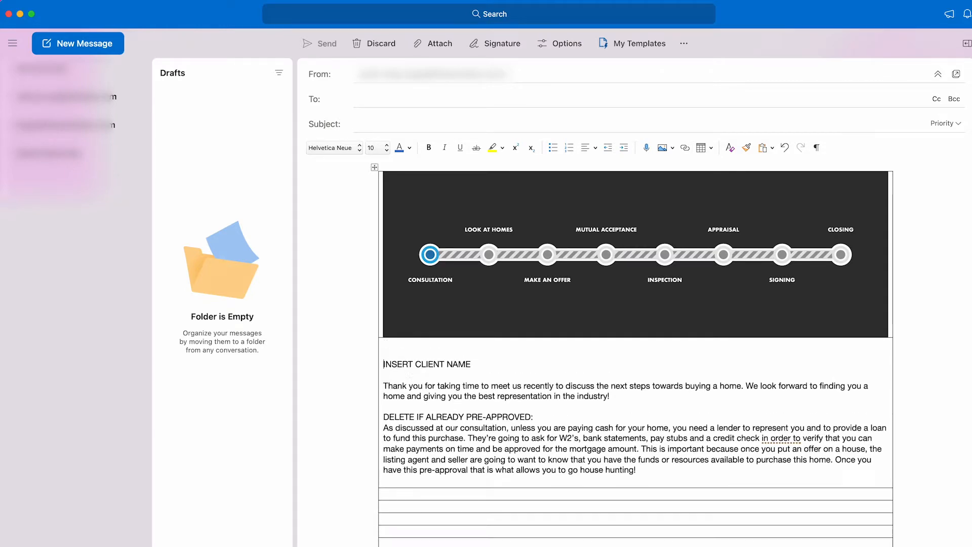
Step: Recolor the "INSERT CLIENT NAME" line with the blue sampled from the Consultation dot in the timeline image
scroll(408, 360, "down", 1)
scroll(415, 355, "up", 1)
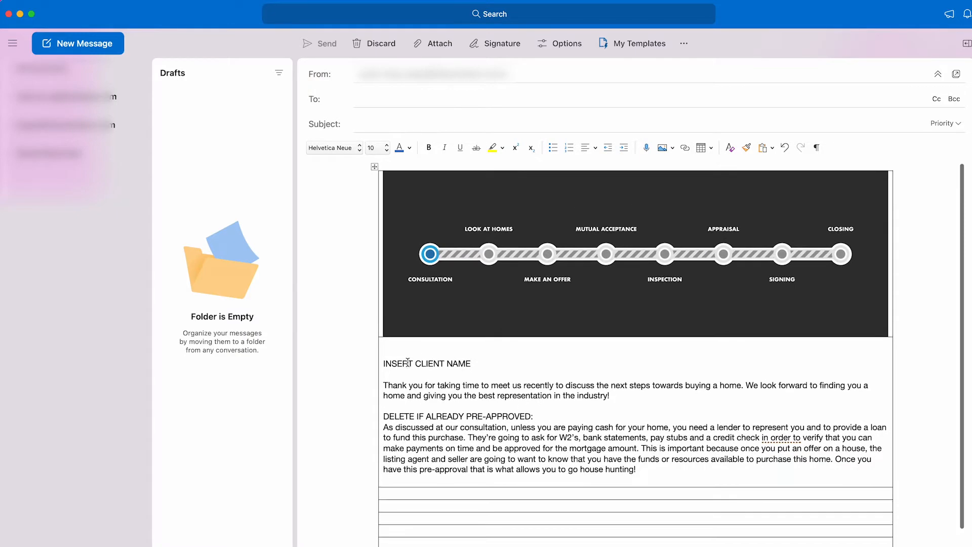
scroll(441, 348, "down", 1)
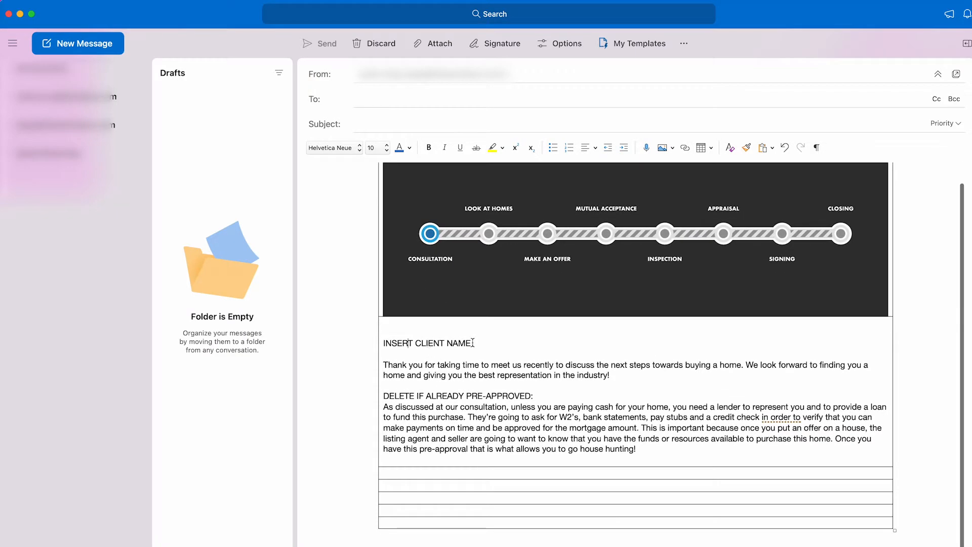
left_click_drag(472, 343, 383, 344)
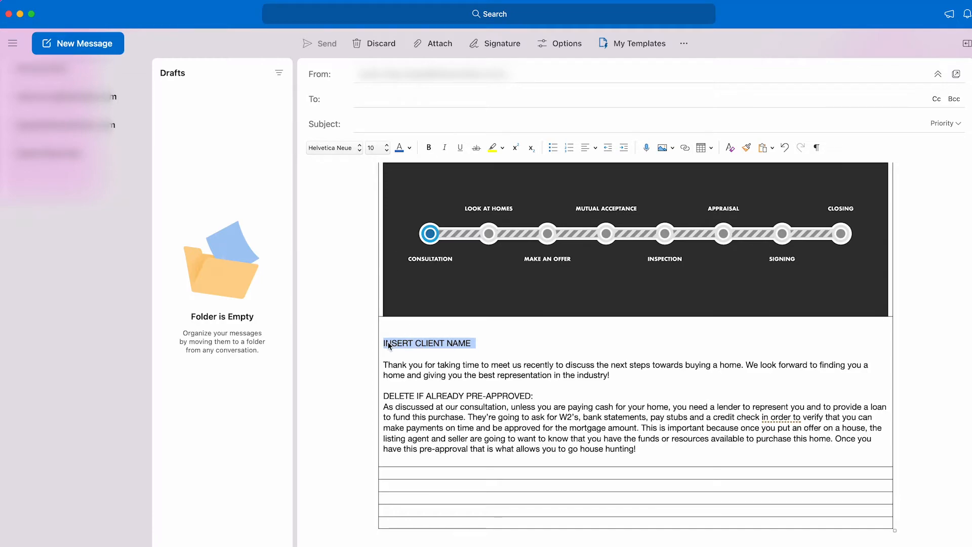
left_click(409, 148)
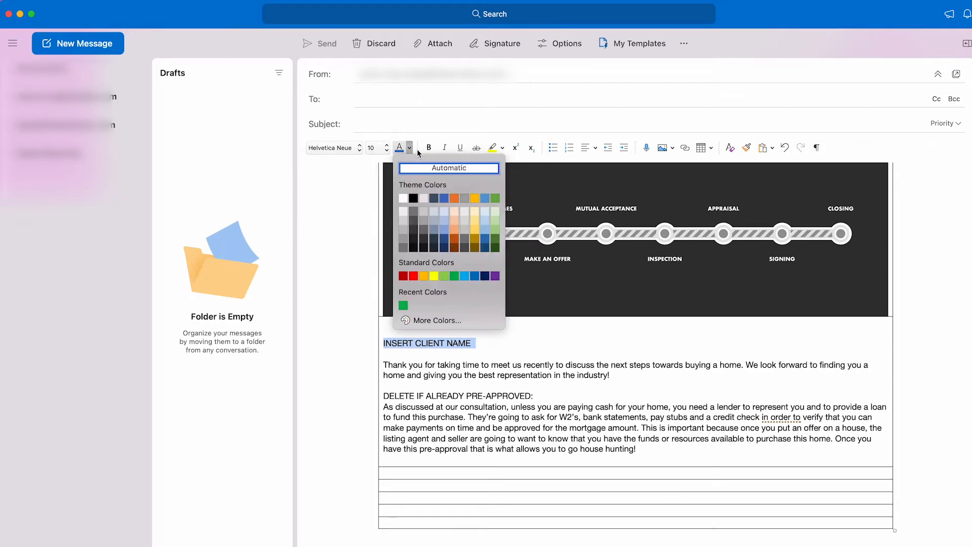
left_click(453, 319)
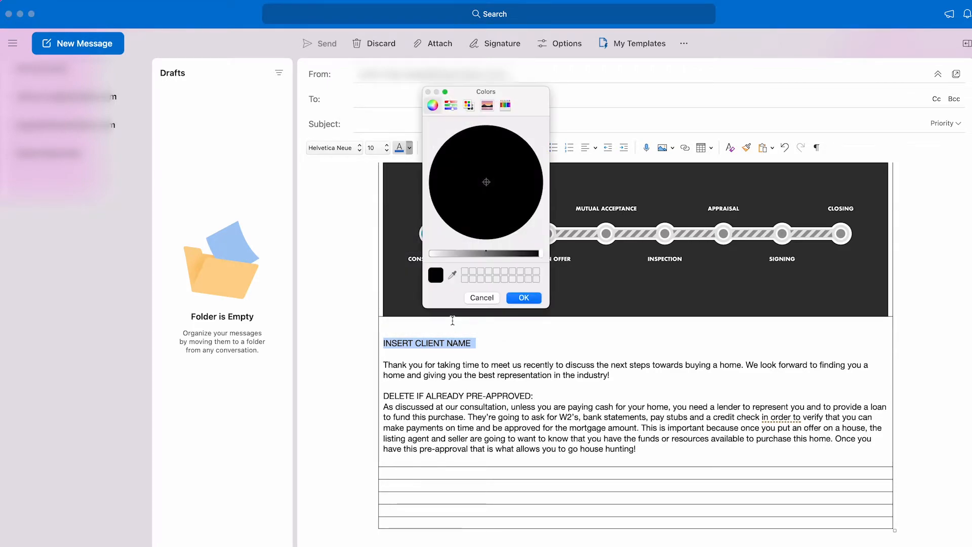
left_click_drag(530, 98, 720, 92)
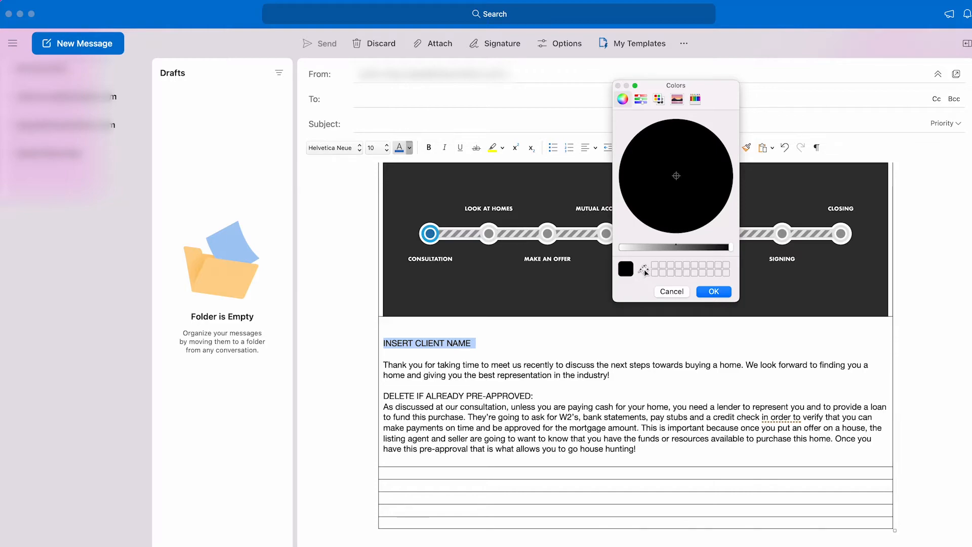
left_click(642, 269)
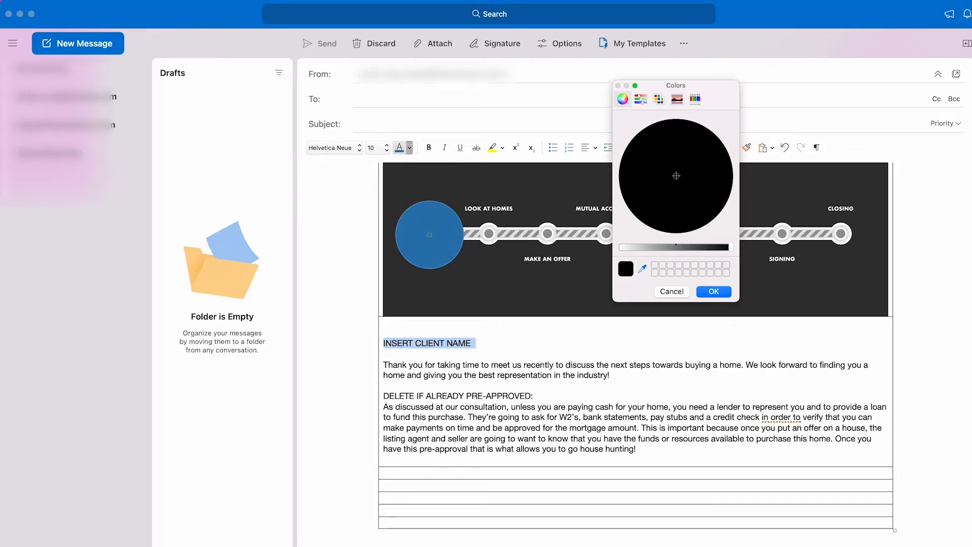
left_click(430, 234)
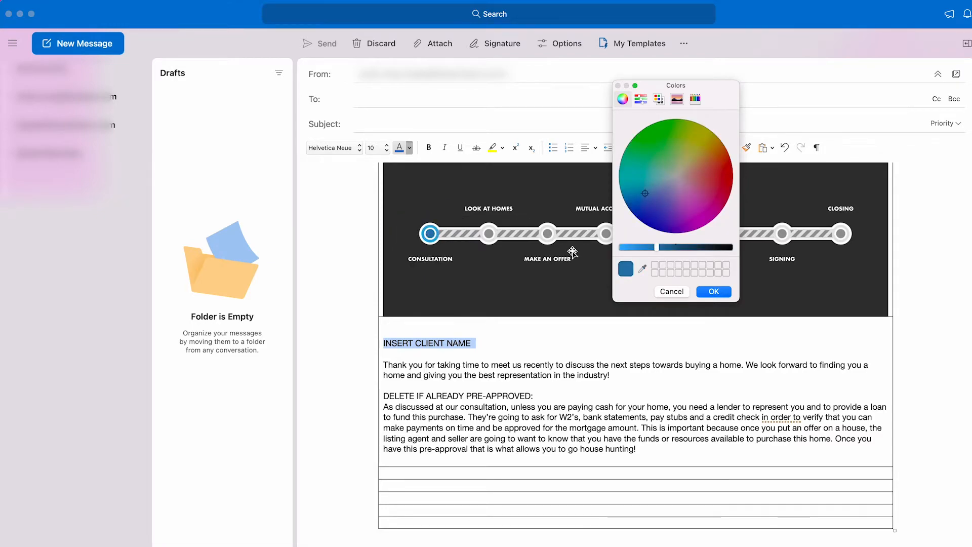
left_click(714, 291)
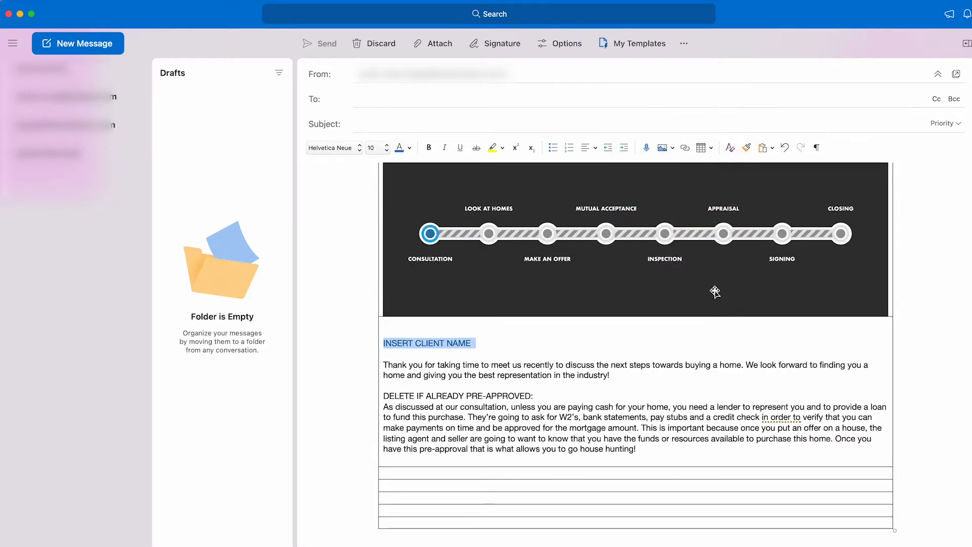
left_click(421, 368)
Step: Delete the "DELETE IF ALREADY PRE-APPROVED:" line from the email text
scroll(435, 386, "down", 1)
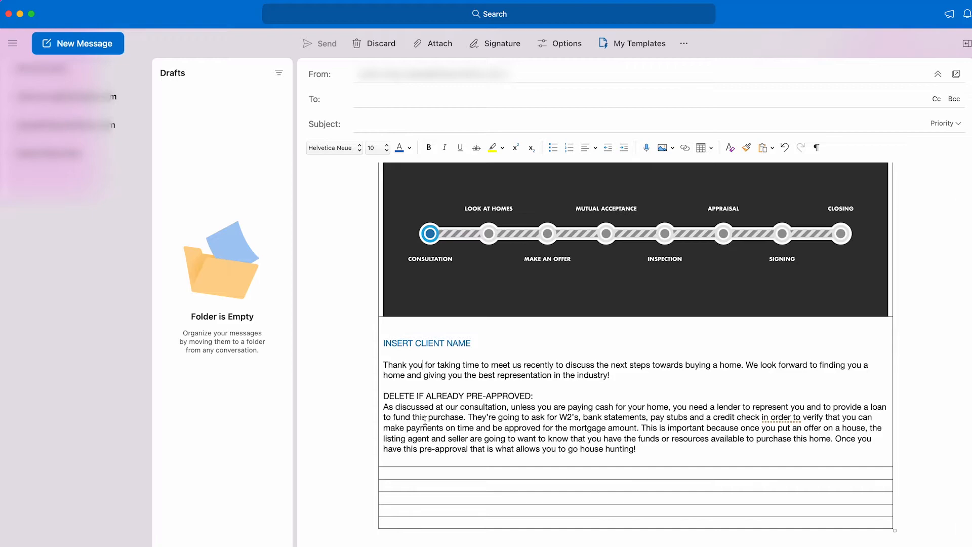
scroll(424, 420, "down", 1)
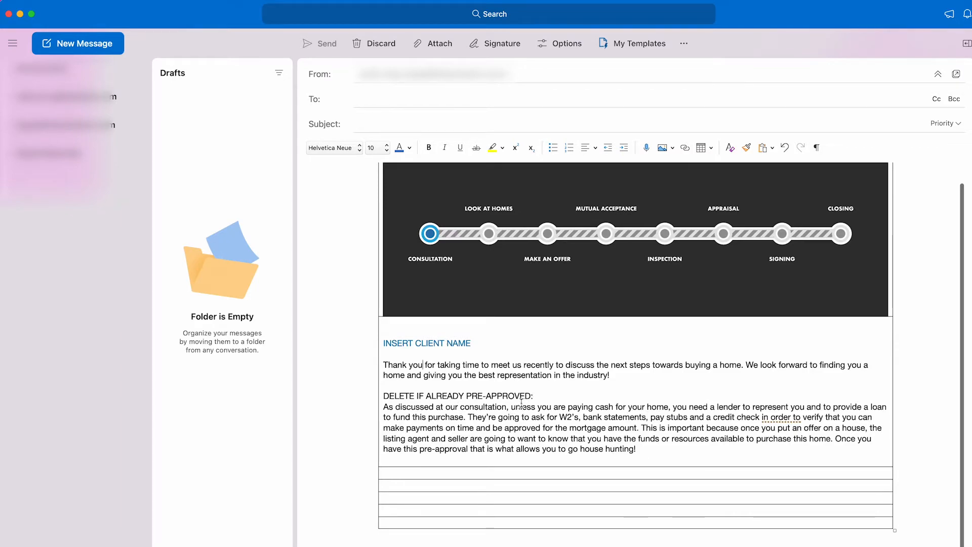
left_click_drag(534, 396, 388, 400)
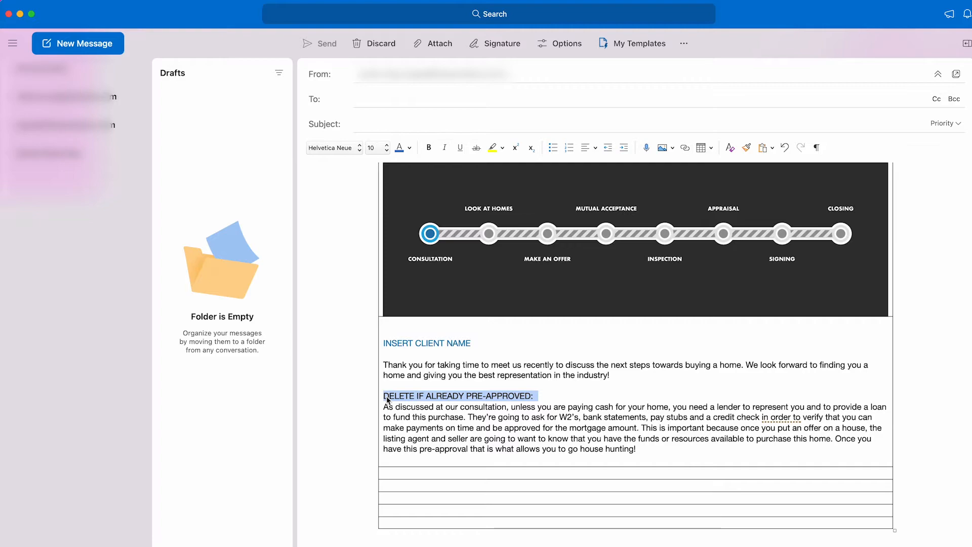
key("BackSpace")
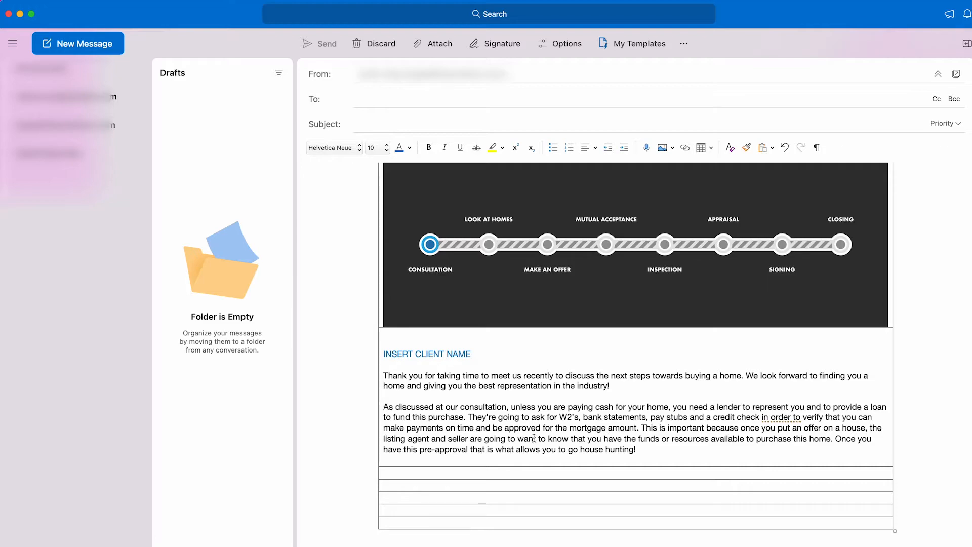
Step: Copy "UP NEXT: LOOKING AT HOMES" from the Step 1-Consultation_Buyer document into the table's fourth row and remove the extra line after it
scroll(643, 453, "down", 1)
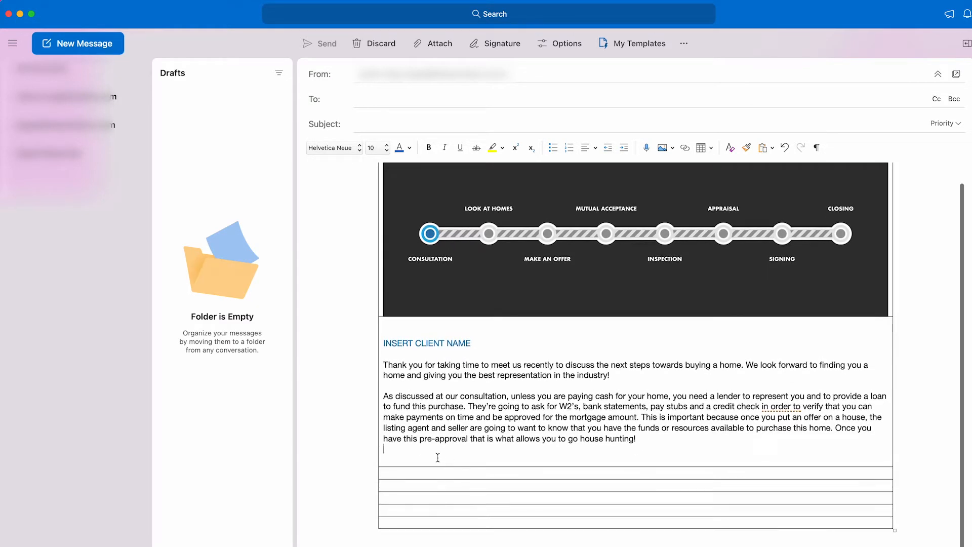
left_click(437, 474)
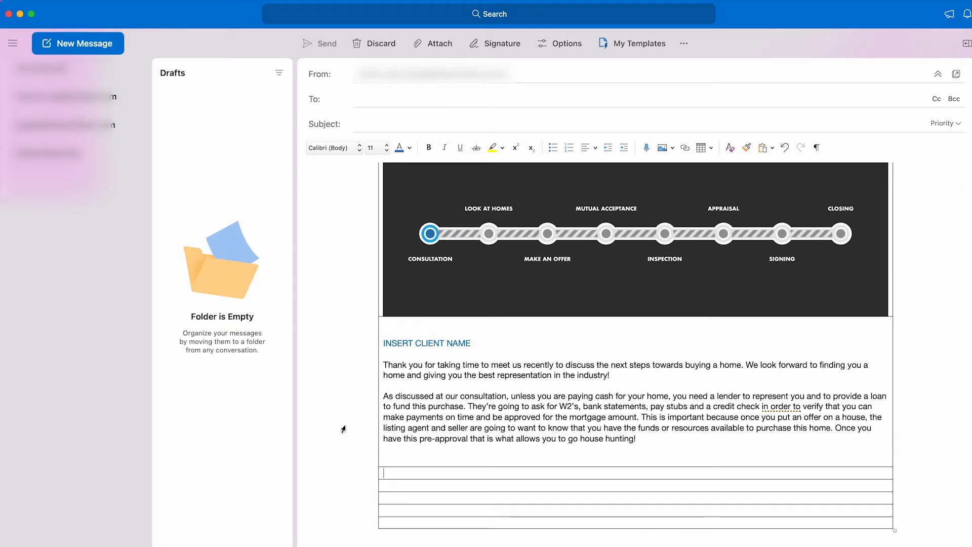
key("super+Tab")
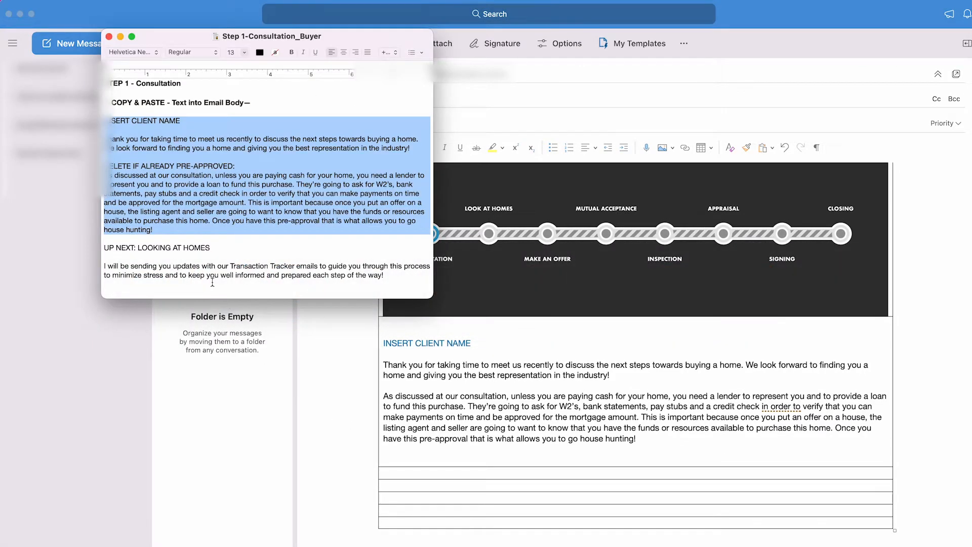
left_click_drag(215, 250, 103, 250)
key("super+c")
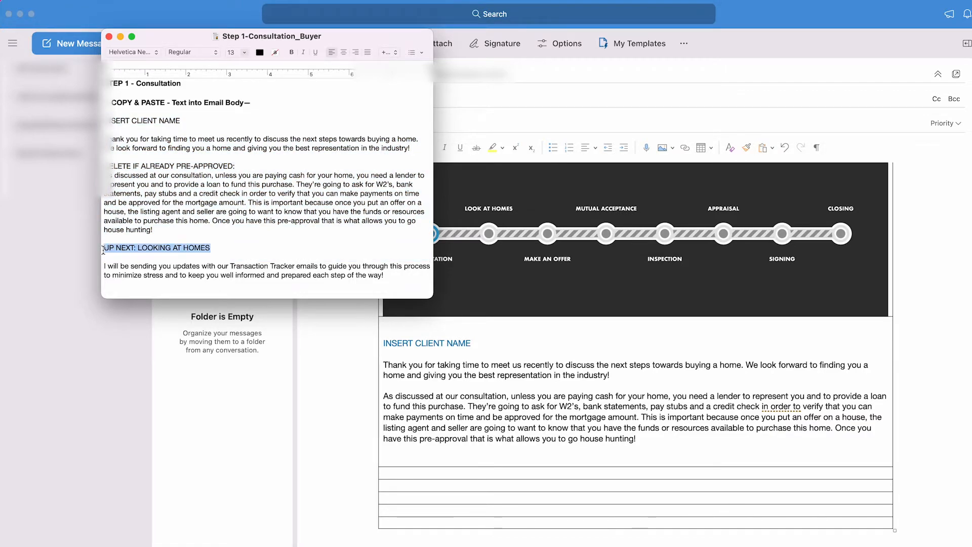
left_click(494, 454)
left_click(454, 470)
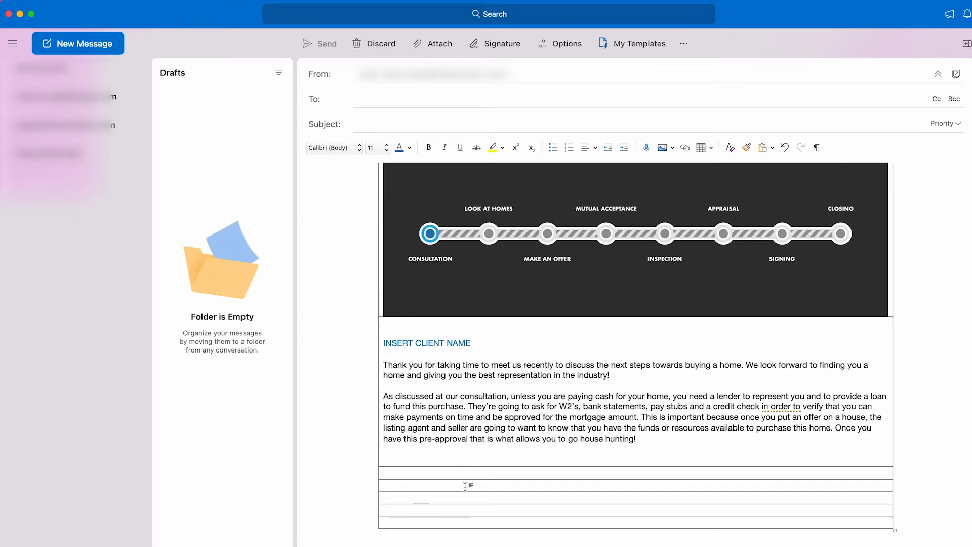
left_click(436, 487)
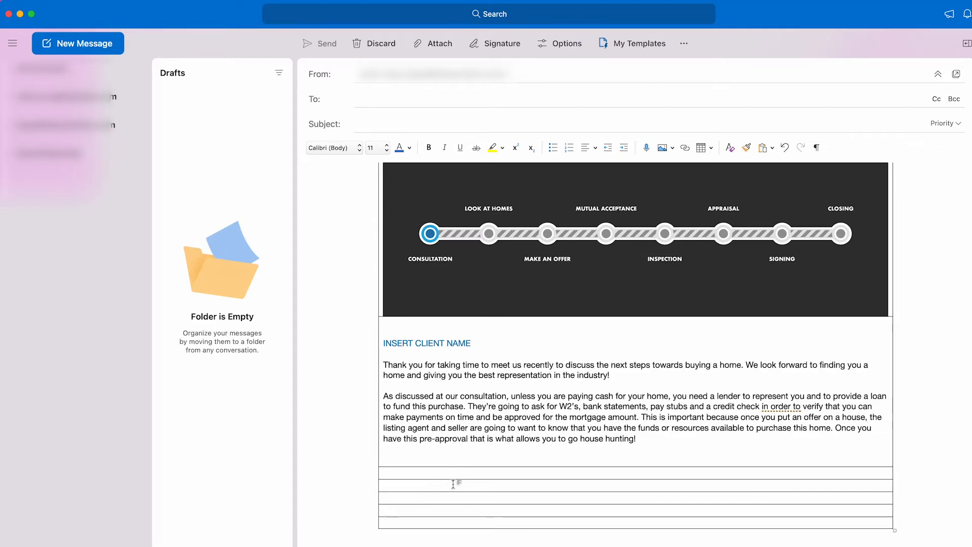
key("super+v")
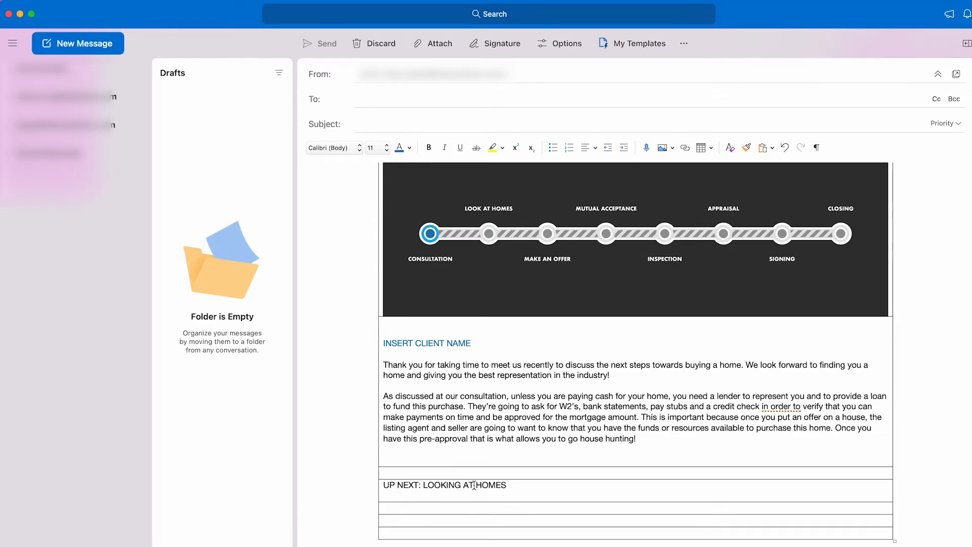
key("BackSpace")
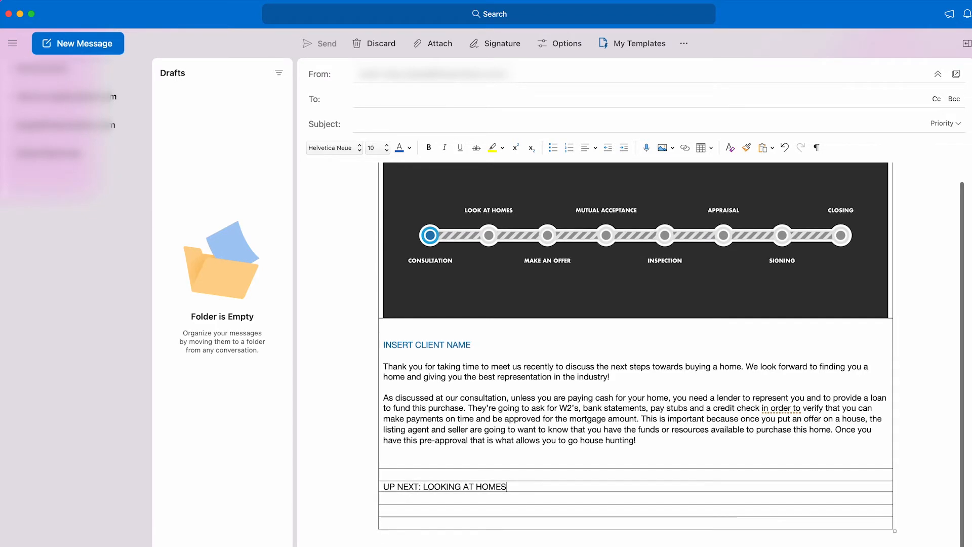
Step: Center the "UP NEXT: LOOKING AT HOMES" heading and set its font size to 20
triple_click(466, 488)
left_click(595, 147)
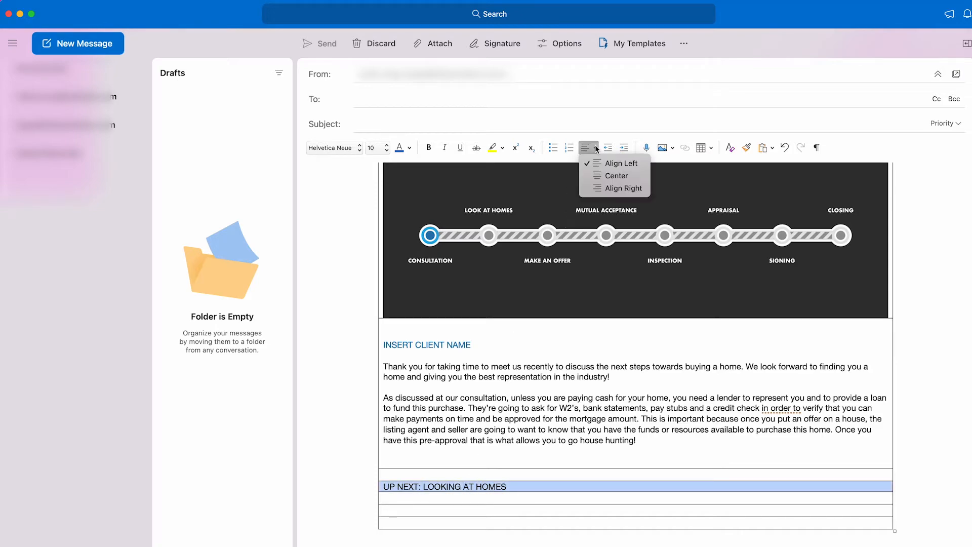
left_click(609, 177)
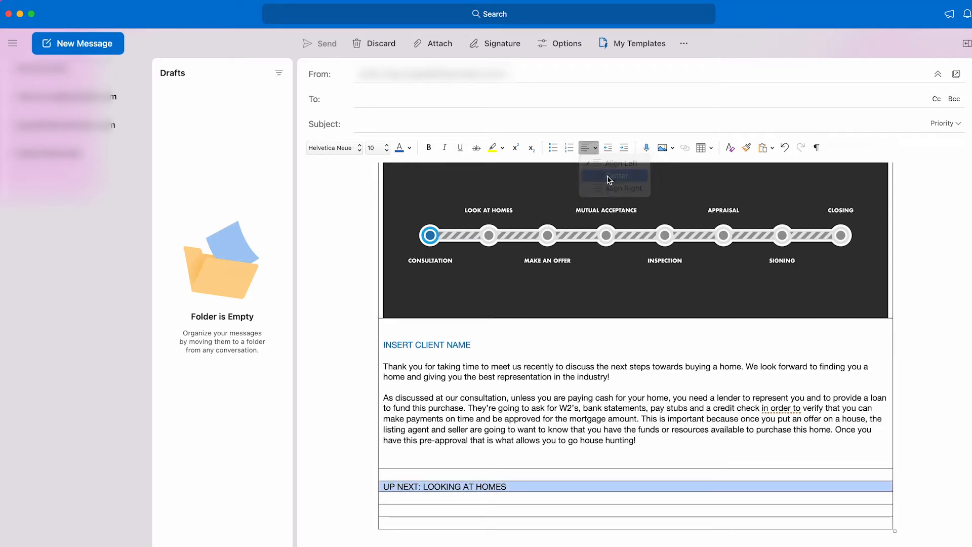
left_click(382, 148)
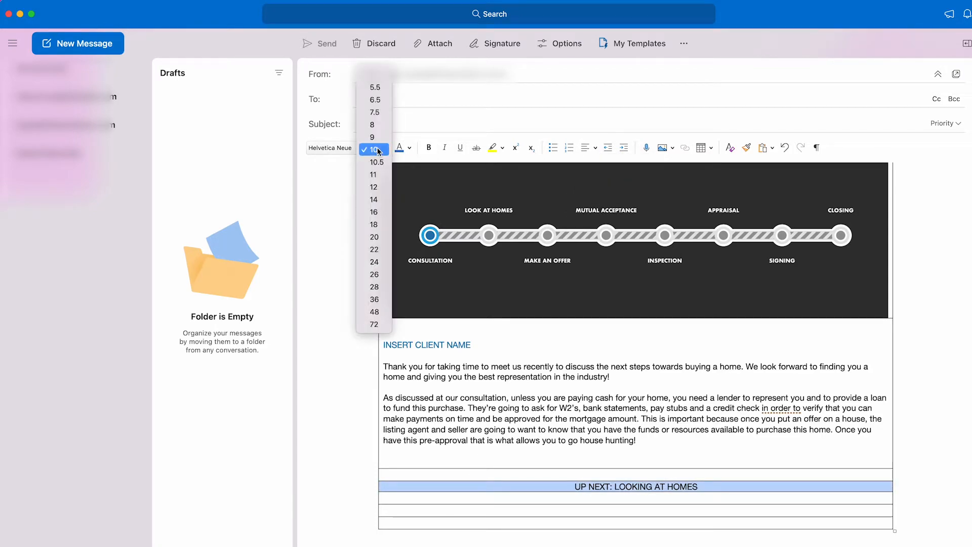
left_click(374, 237)
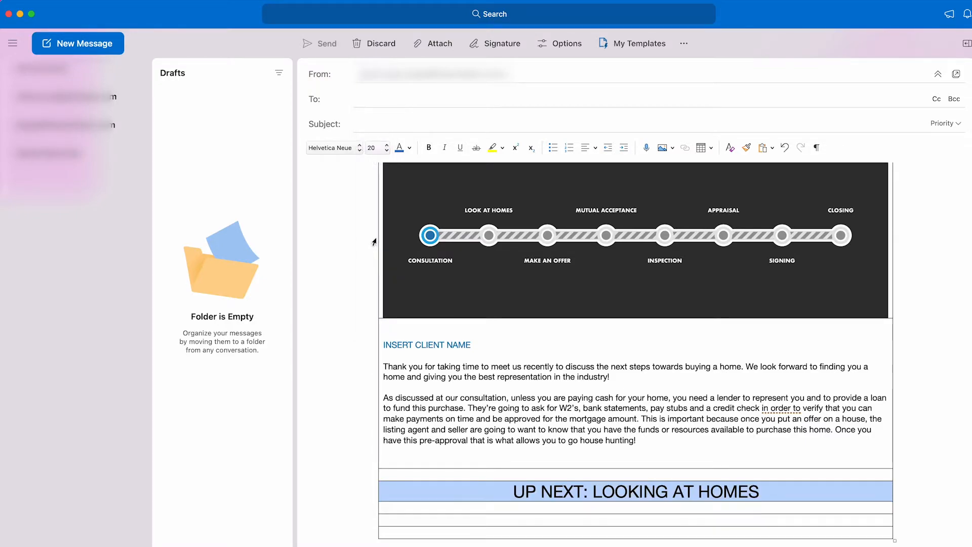
scroll(602, 480, "down", 1)
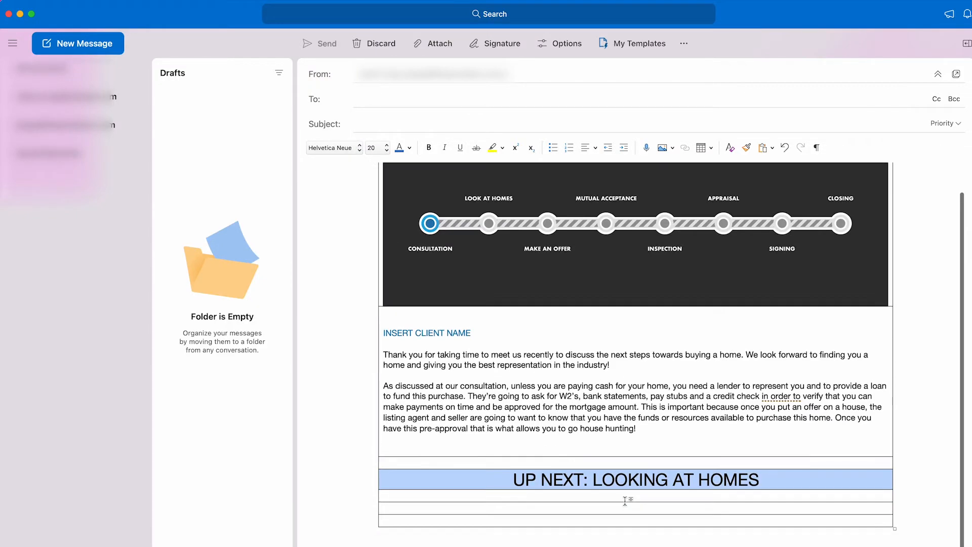
left_click(613, 481)
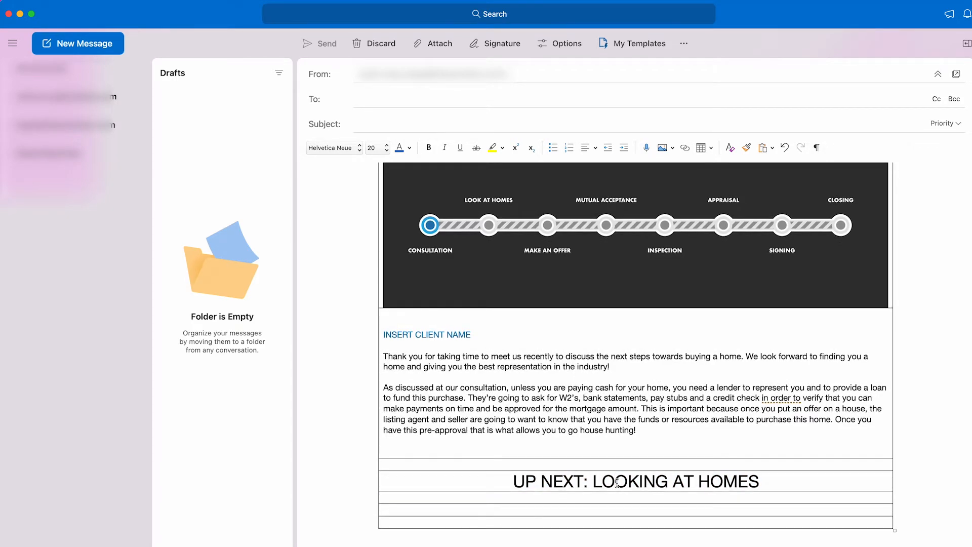
left_click(643, 482)
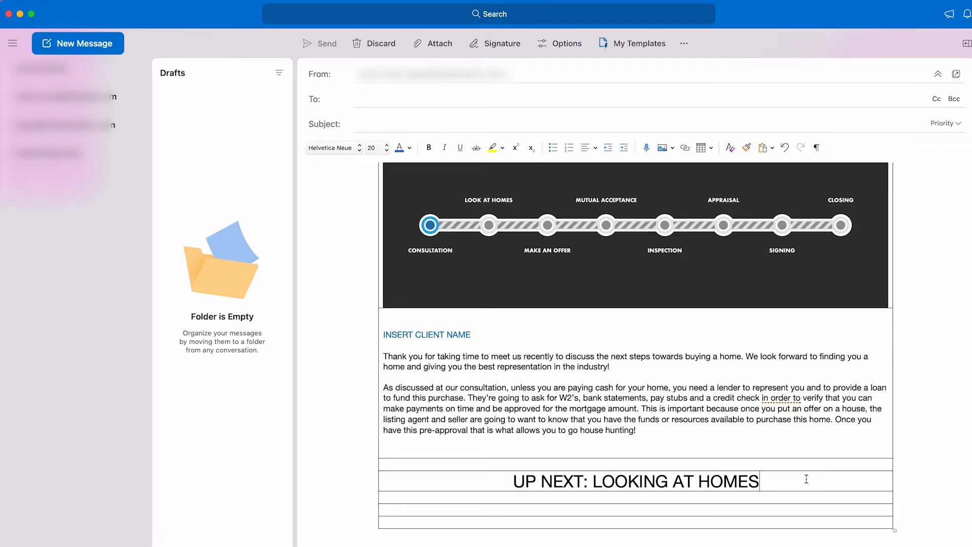
Step: Make the "UP NEXT: LOOKING AT HOMES" row taller and set its cell alignment to Align Center
left_click_drag(814, 490, 814, 506)
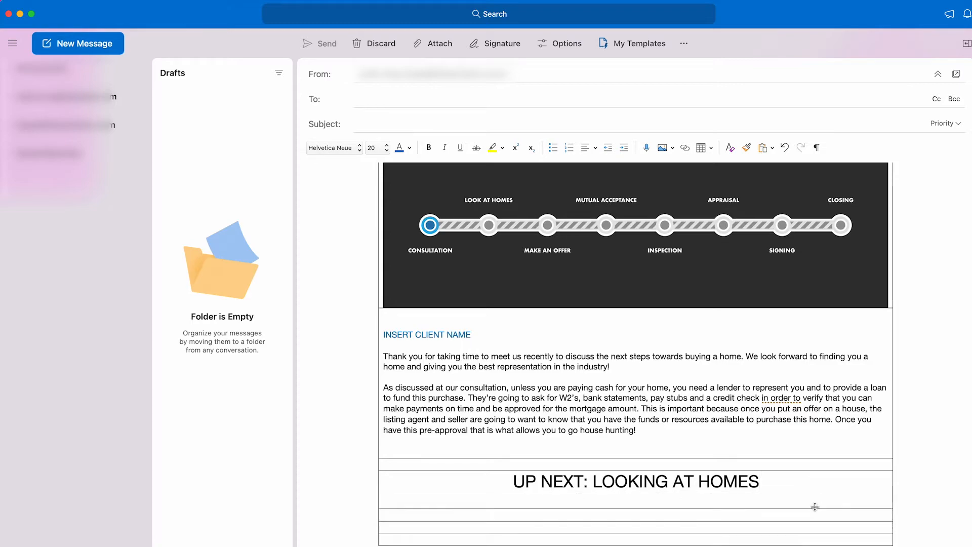
left_click(786, 483)
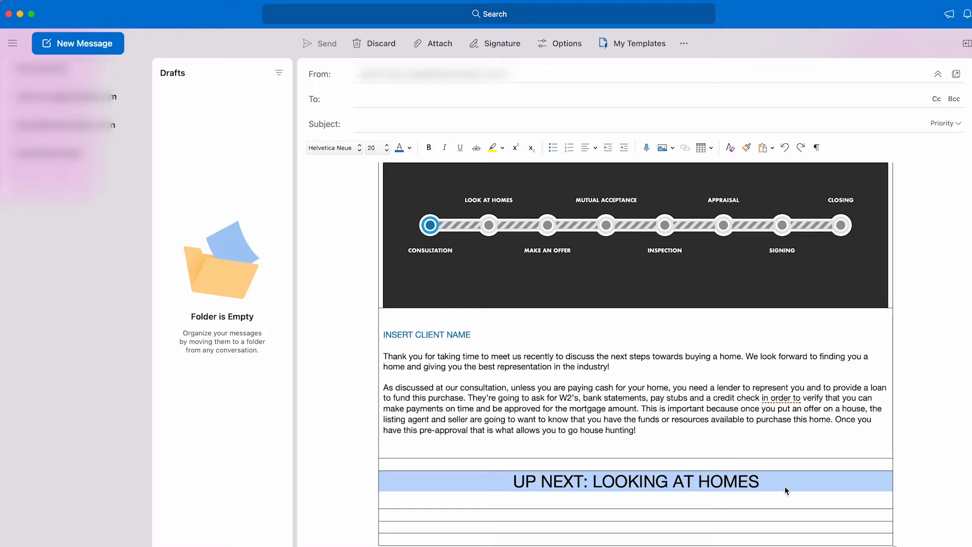
right_click(785, 486)
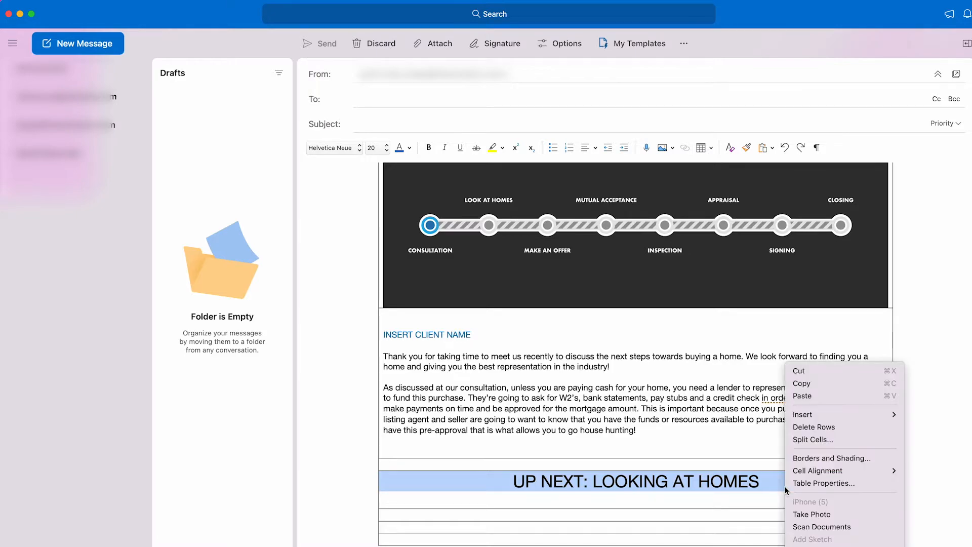
left_click(758, 492)
left_click(755, 500)
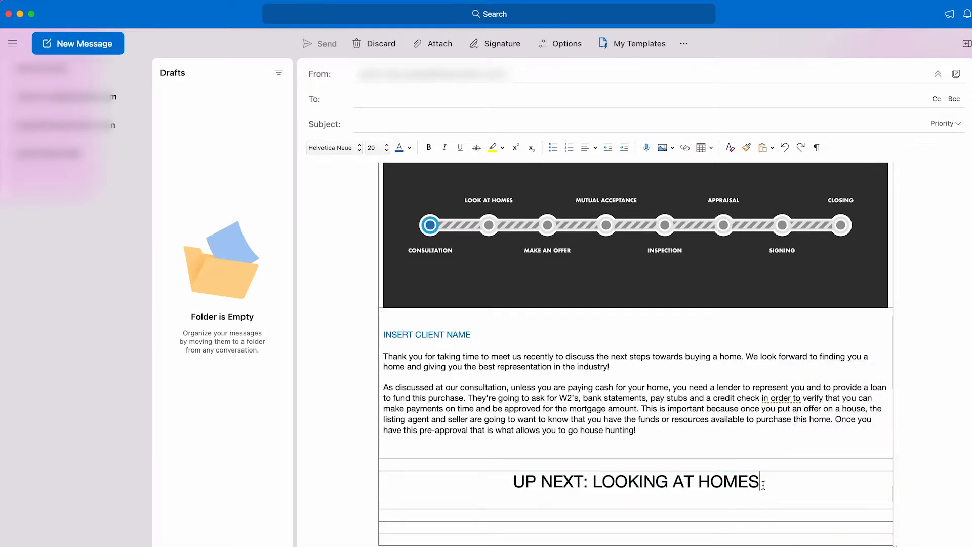
left_click(763, 484)
right_click(763, 486)
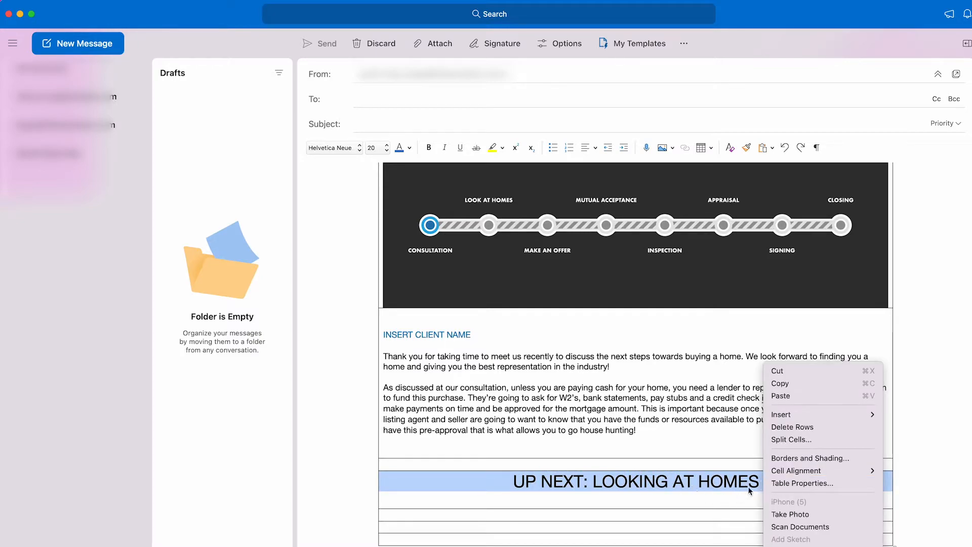
mouse_move(787, 472)
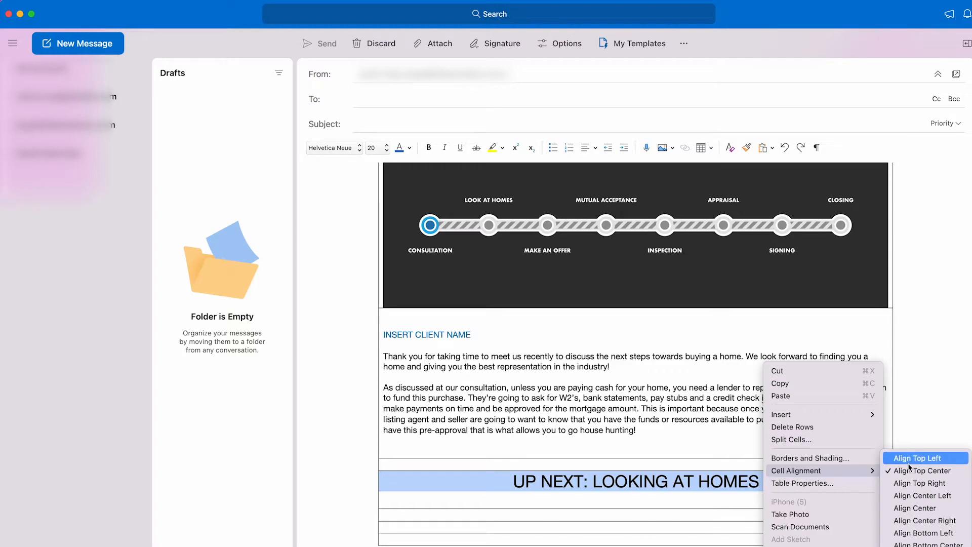
left_click(929, 509)
left_click(749, 490)
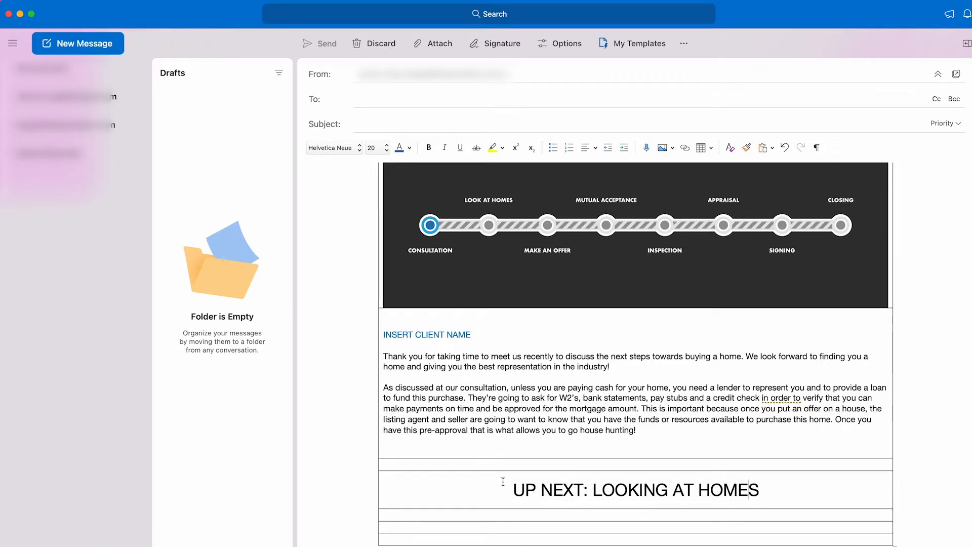
Step: Shade only the empty cell above the "UP NEXT" heading with the recently used blue and set its font size to 5 to thin the band
scroll(504, 498, "down", 1)
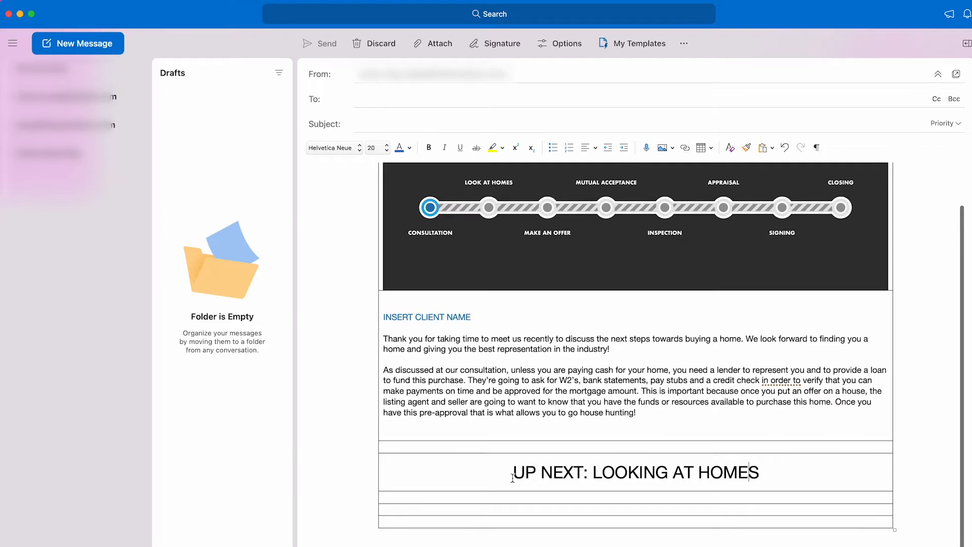
left_click(590, 449)
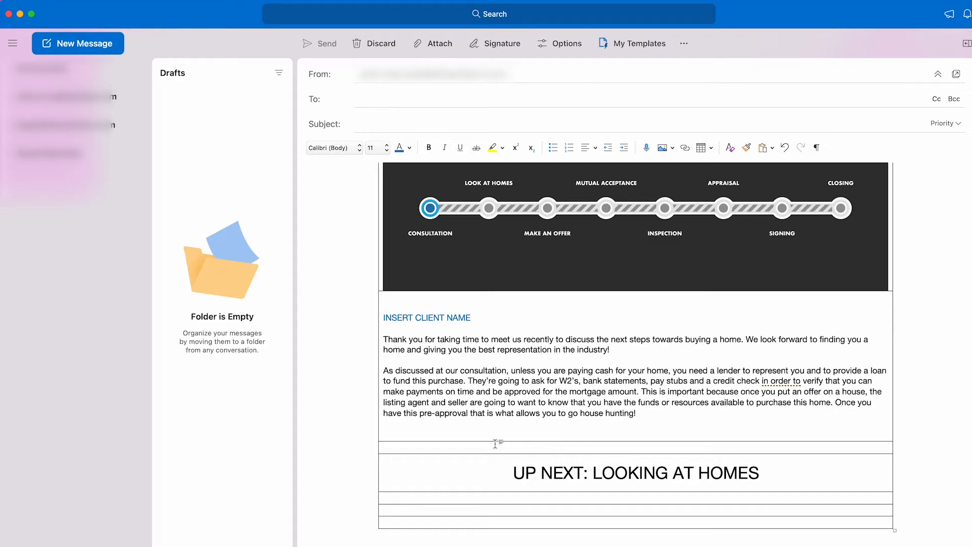
right_click(393, 447)
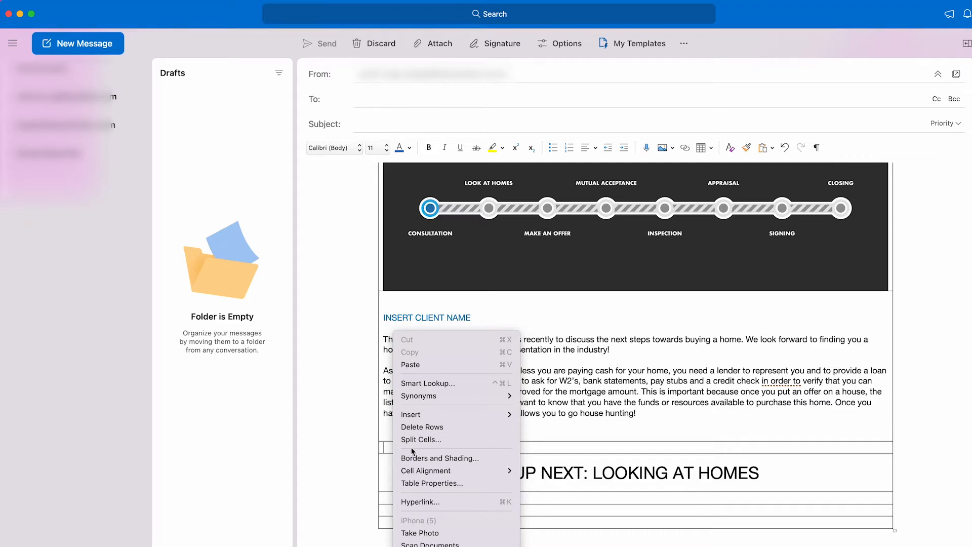
left_click(422, 459)
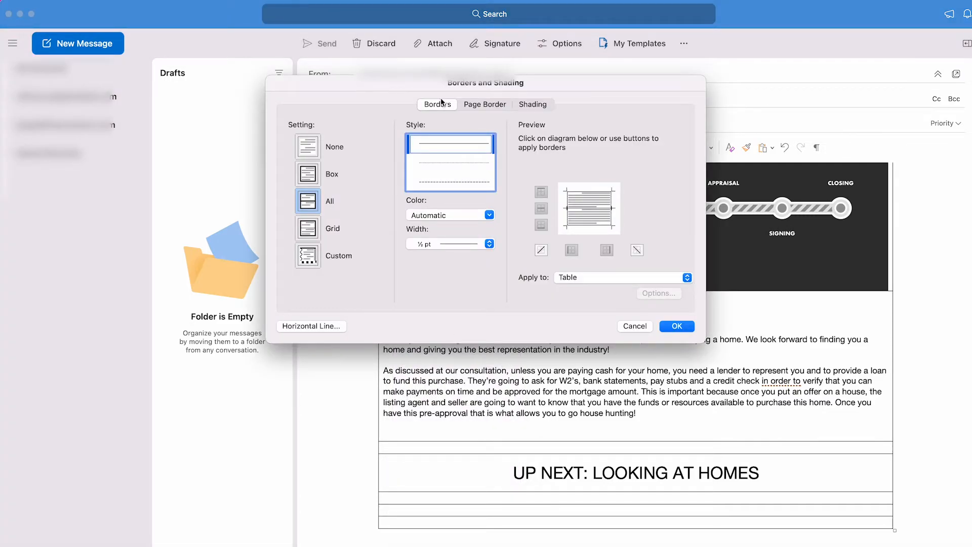
left_click_drag(450, 90, 447, 100)
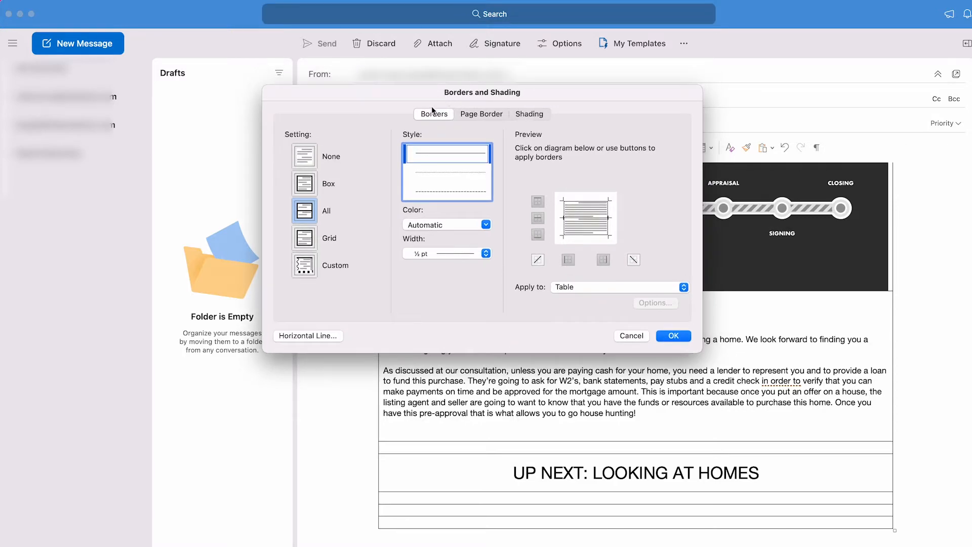
left_click(532, 114)
left_click(378, 150)
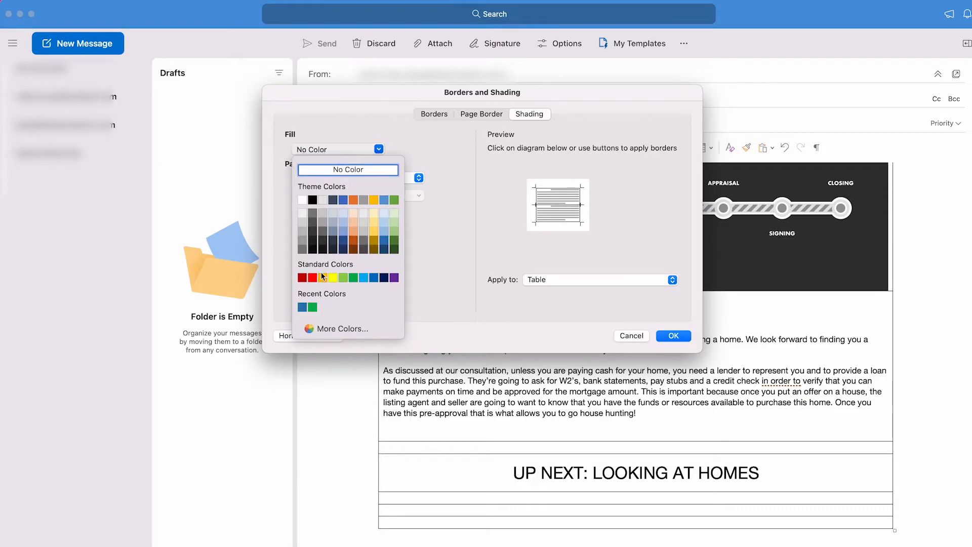
left_click(303, 307)
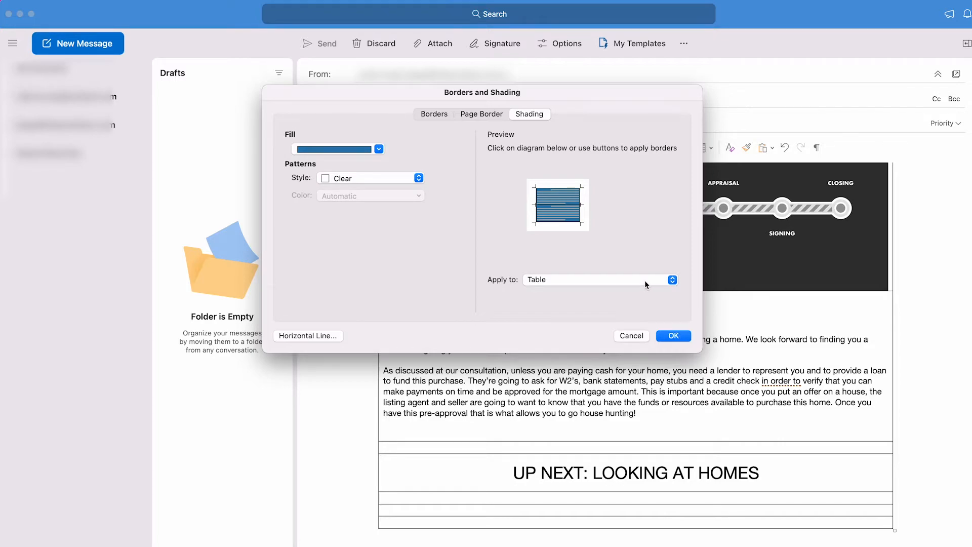
left_click(590, 280)
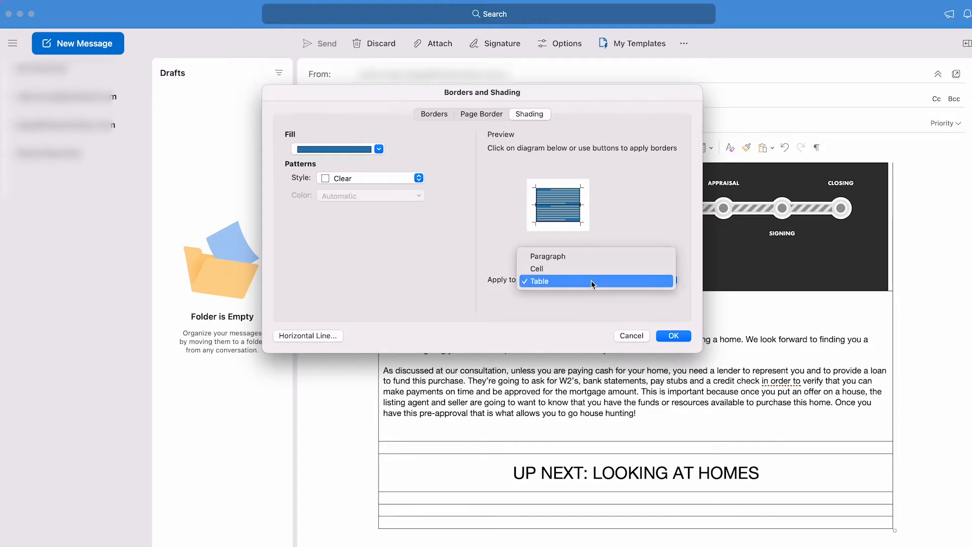
left_click(573, 268)
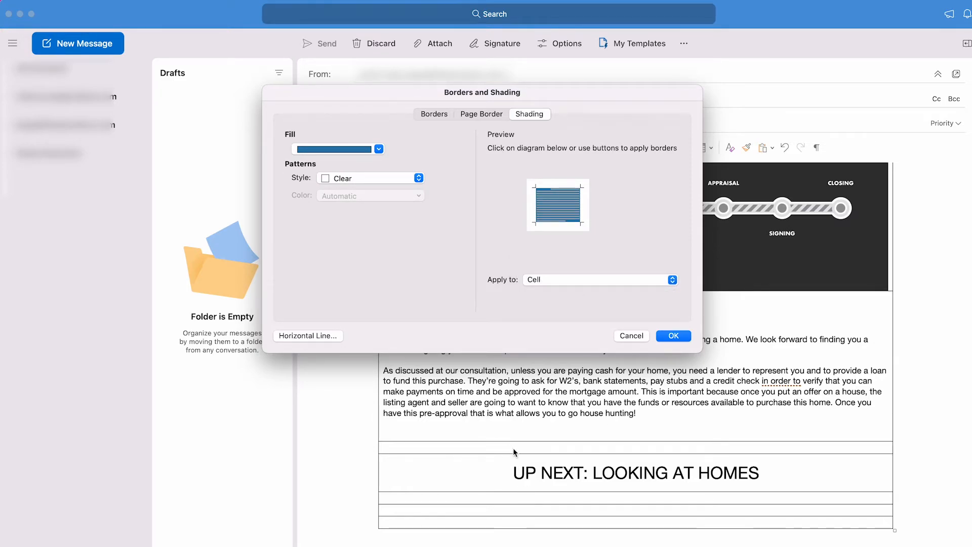
left_click(681, 336)
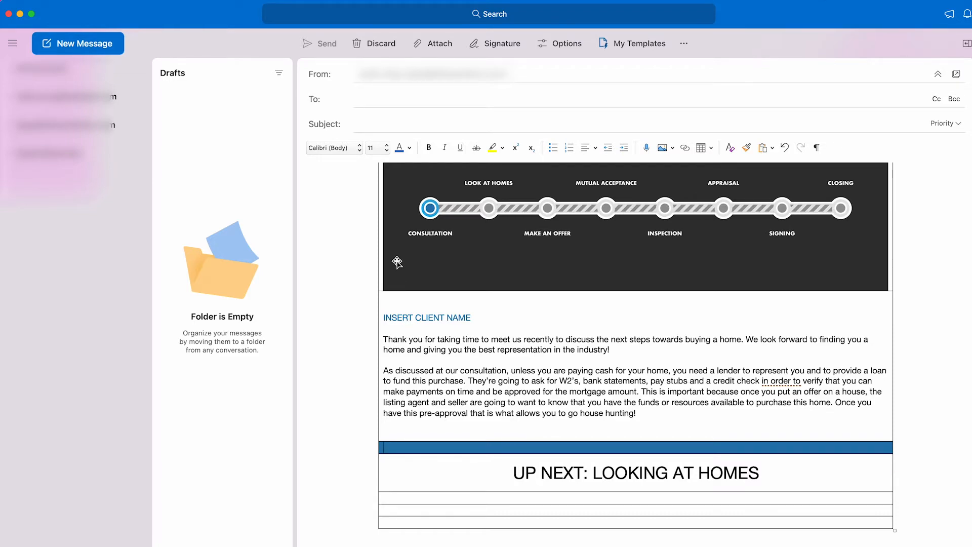
left_click(383, 149)
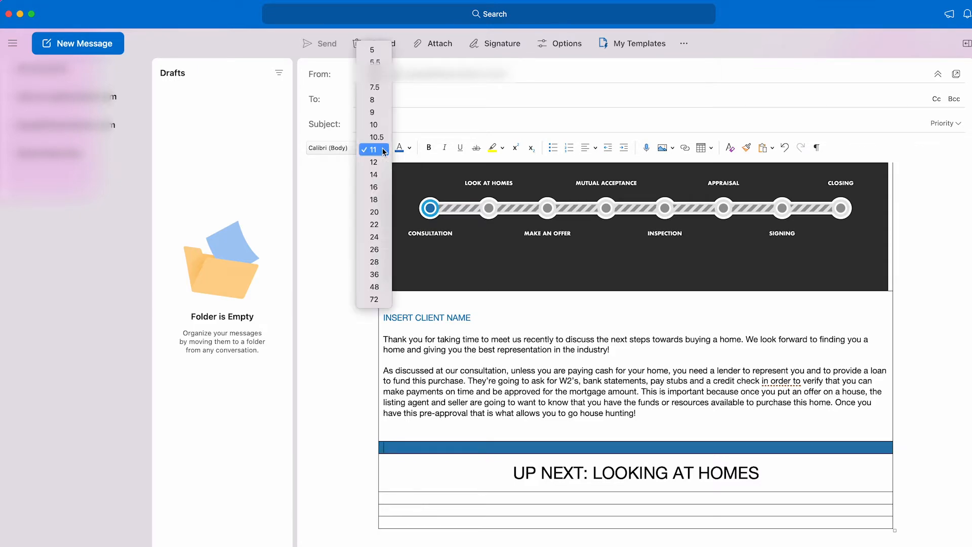
left_click(380, 52)
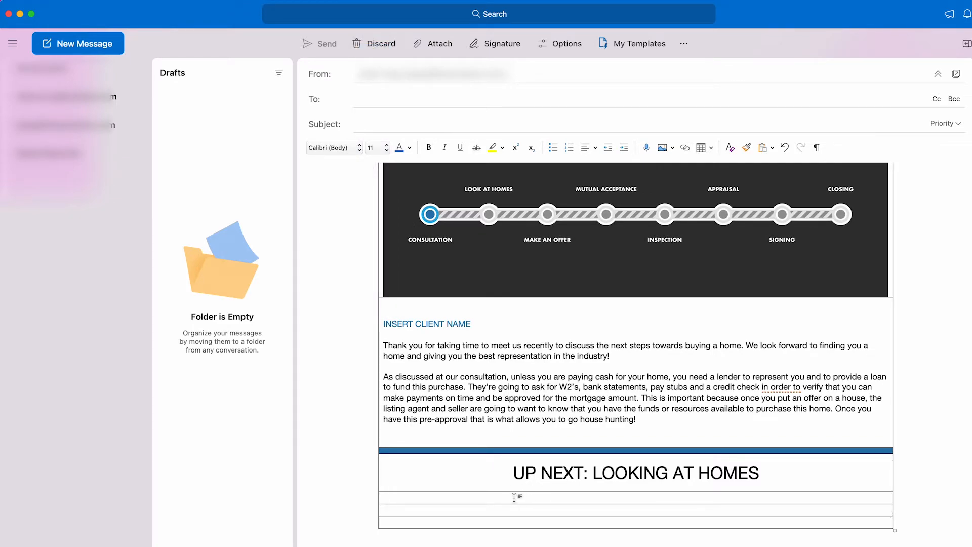
Step: Shade only the empty cell directly below the "UP NEXT" heading with the same recent blue and set its font size to 5
right_click(514, 498)
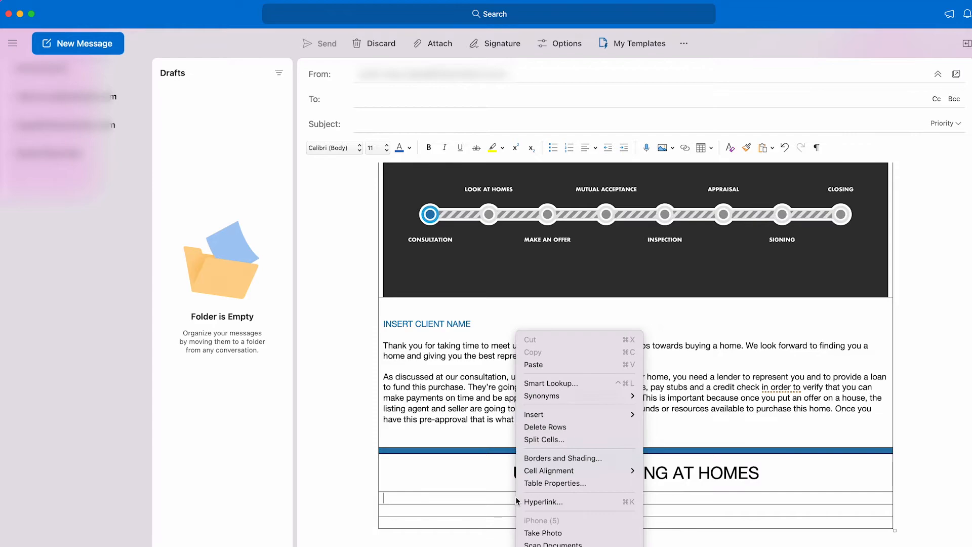
left_click(566, 459)
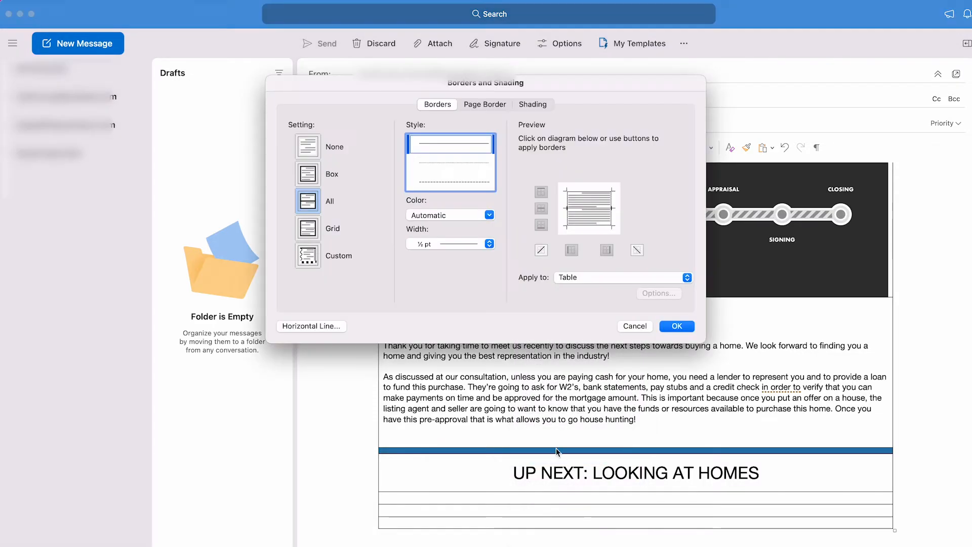
left_click(531, 104)
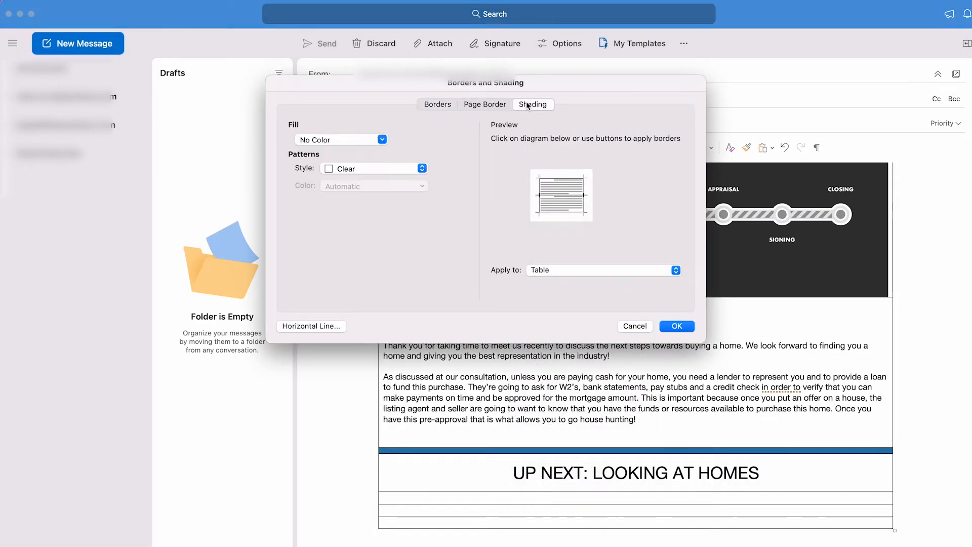
left_click(367, 140)
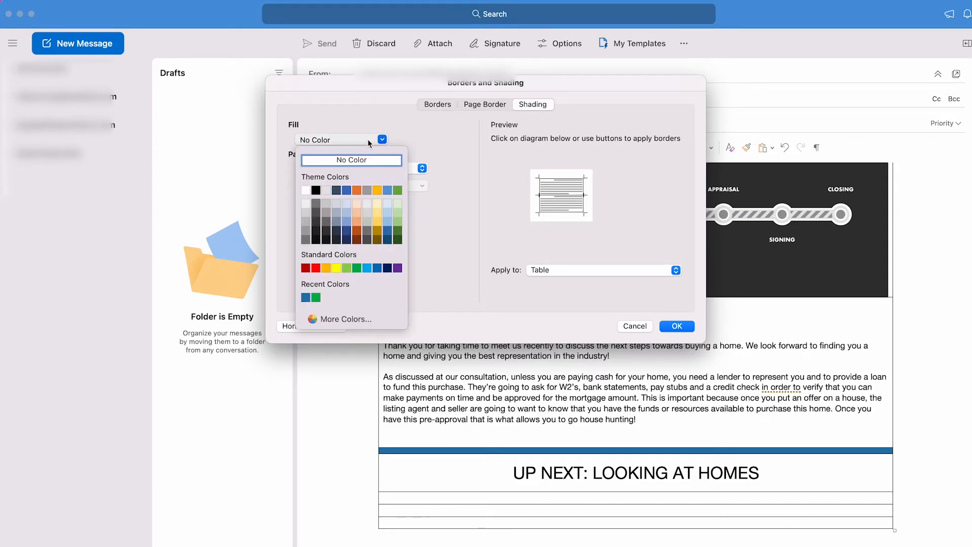
left_click(306, 297)
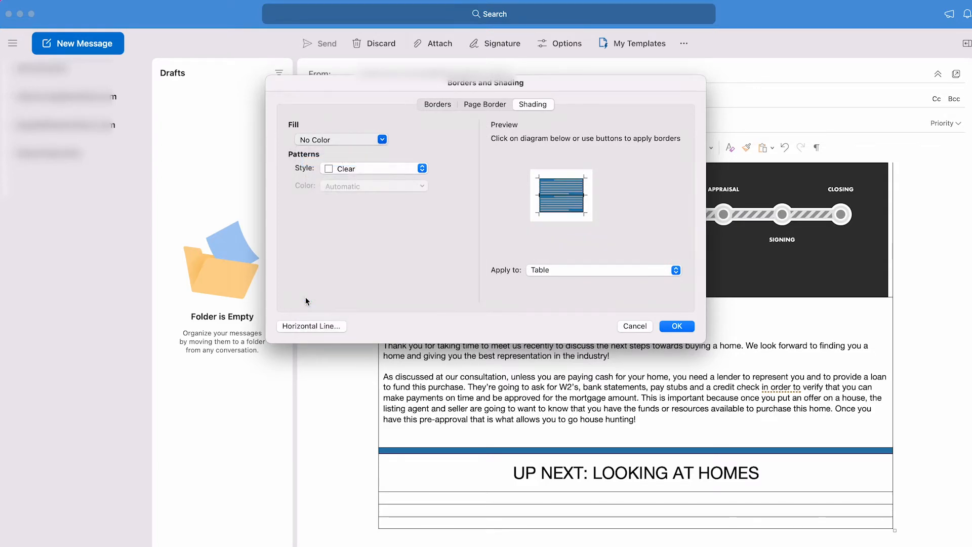
left_click(566, 269)
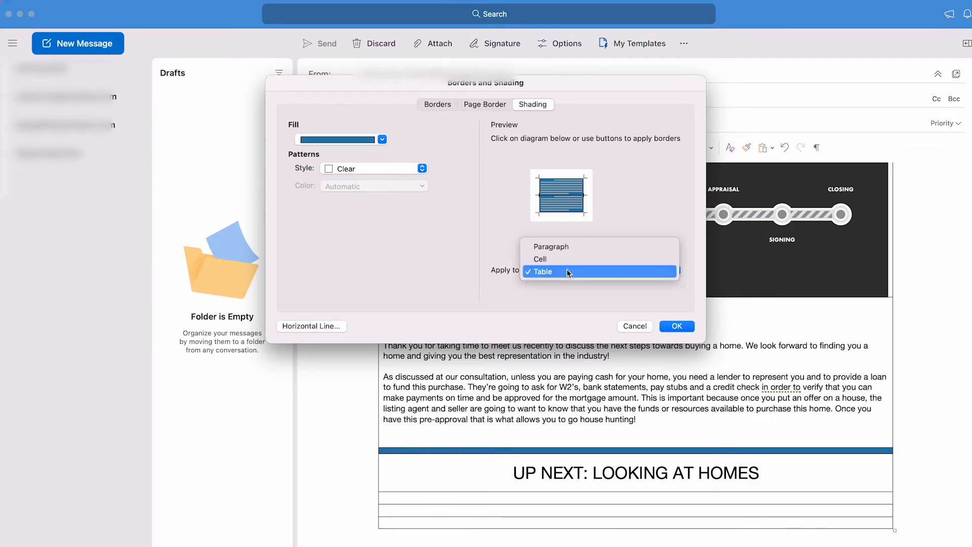
left_click(560, 259)
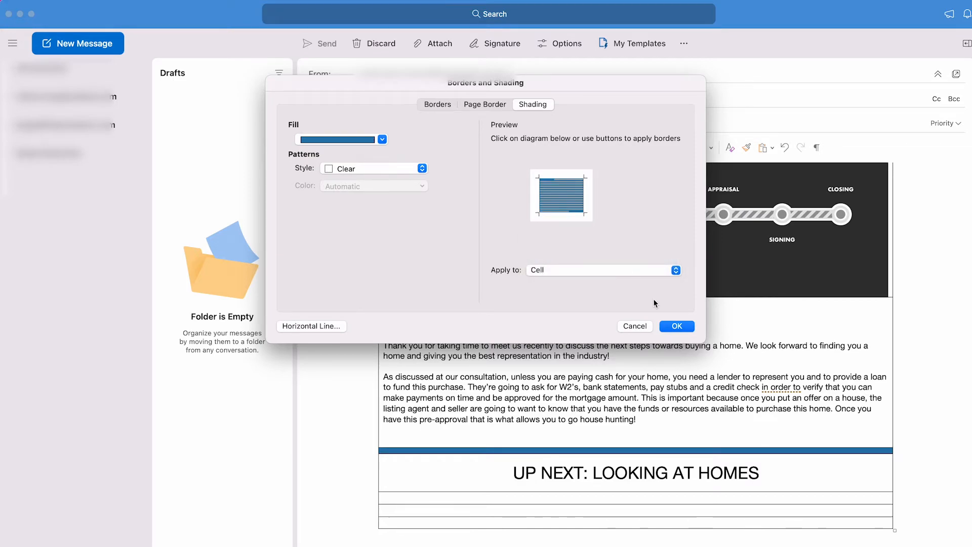
left_click(676, 326)
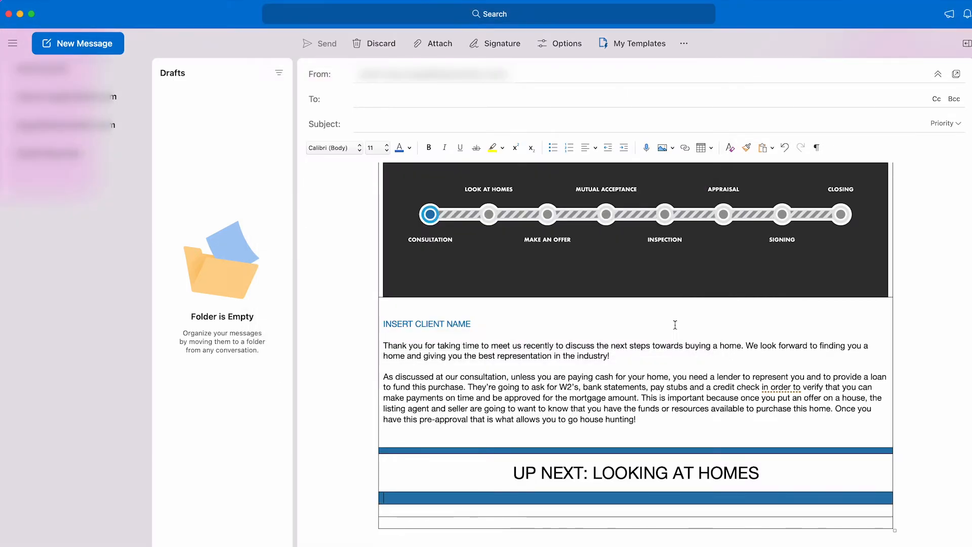
left_click(378, 148)
left_click(381, 50)
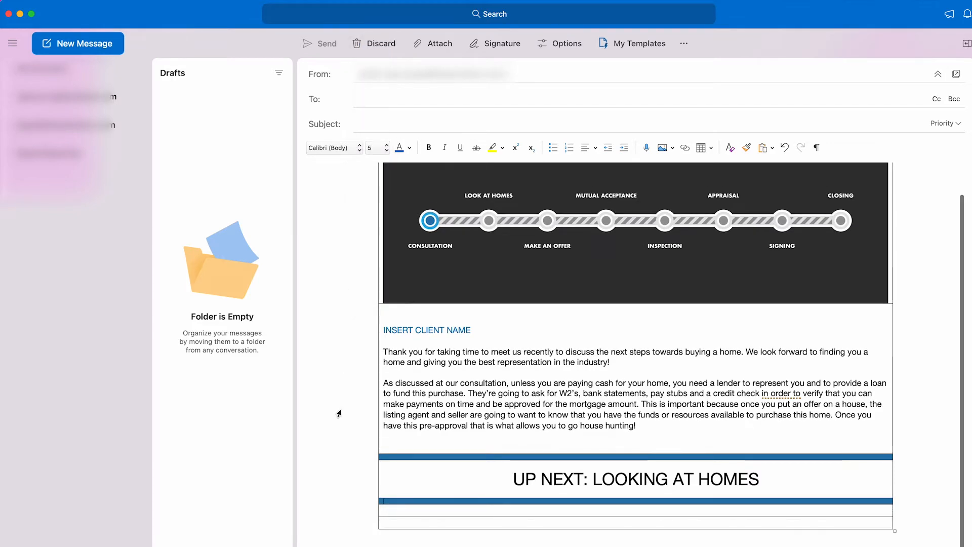
Step: Copy the closing paragraph beginning "I will be sending you updates" from the Step 1-Consultation_Buyer document into the email row below the lower blue band
left_click(347, 478)
left_click(417, 508)
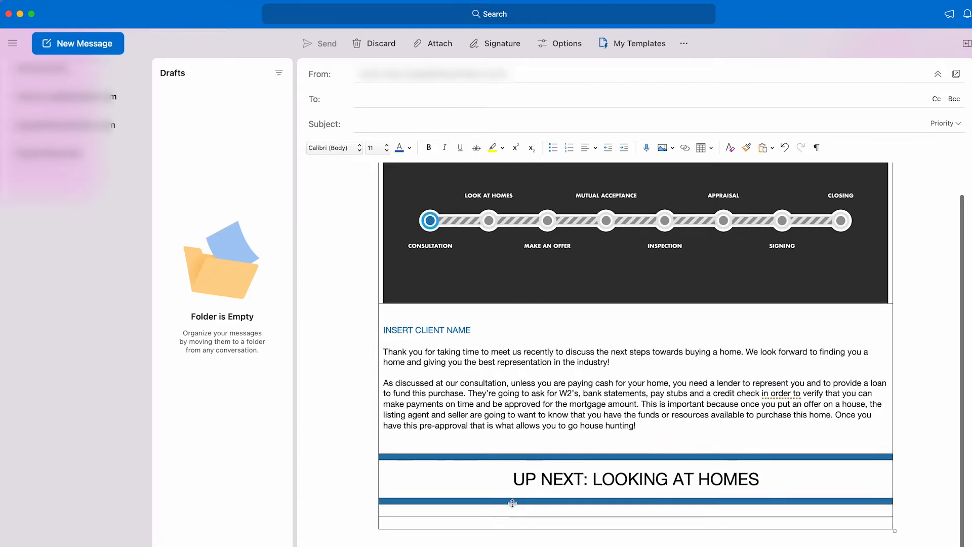
key("super+Tab")
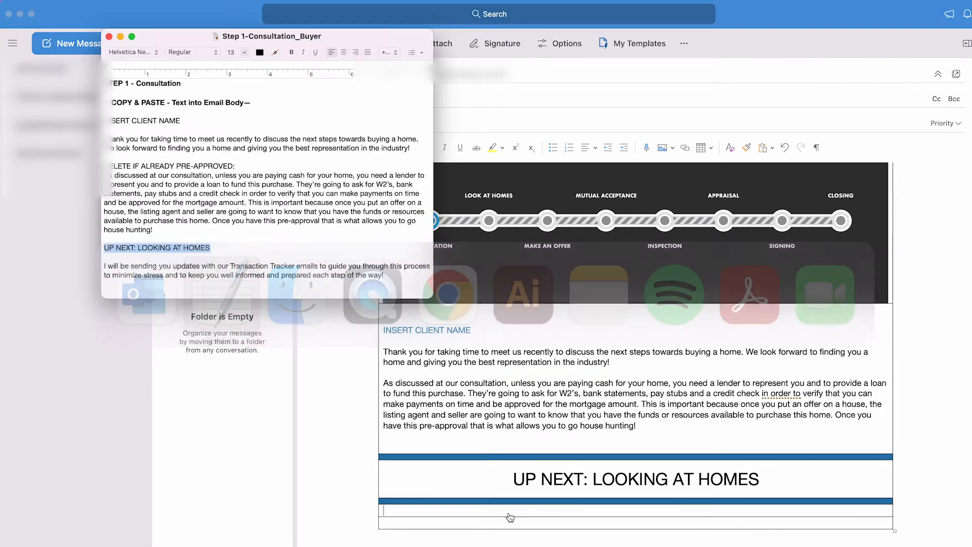
left_click_drag(104, 247, 210, 247)
left_click_drag(384, 275, 104, 263)
key("super+c")
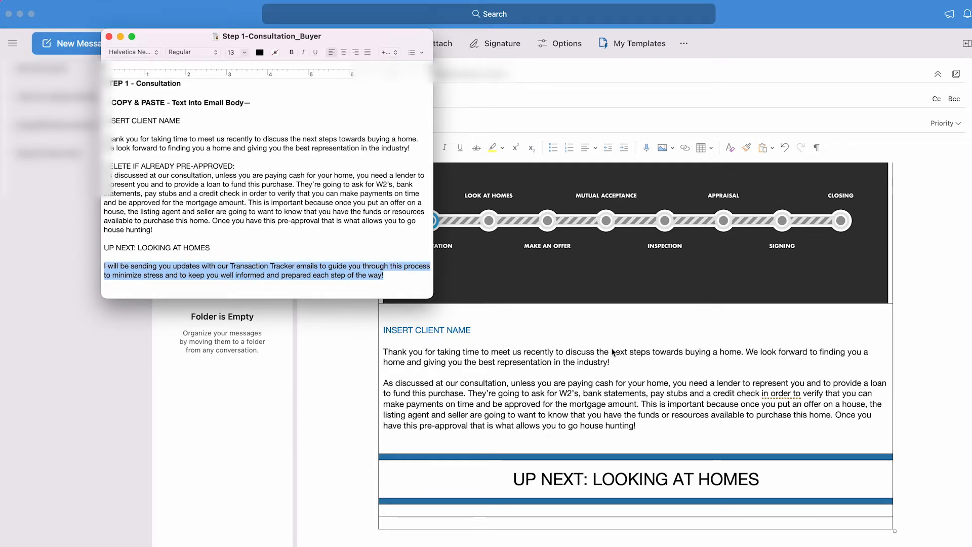
left_click(561, 511)
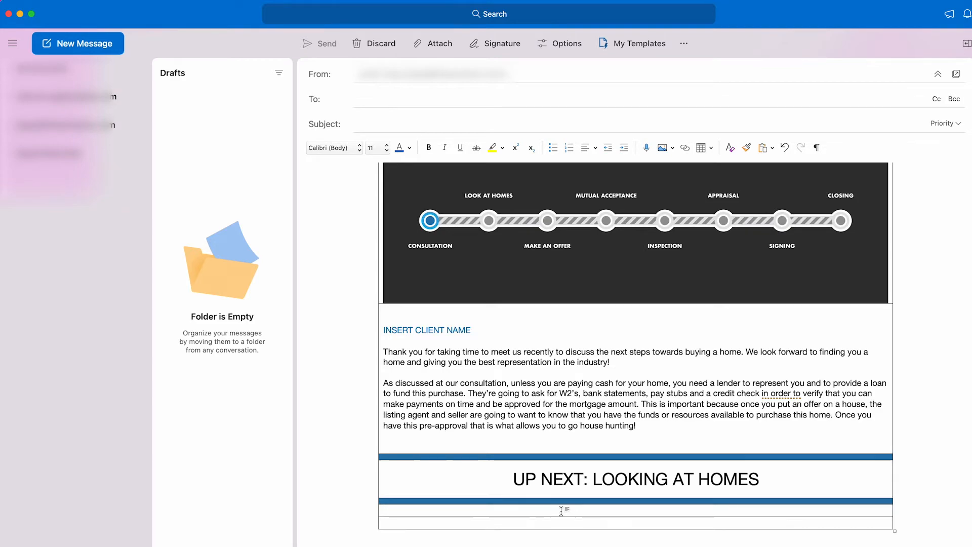
key("super+v")
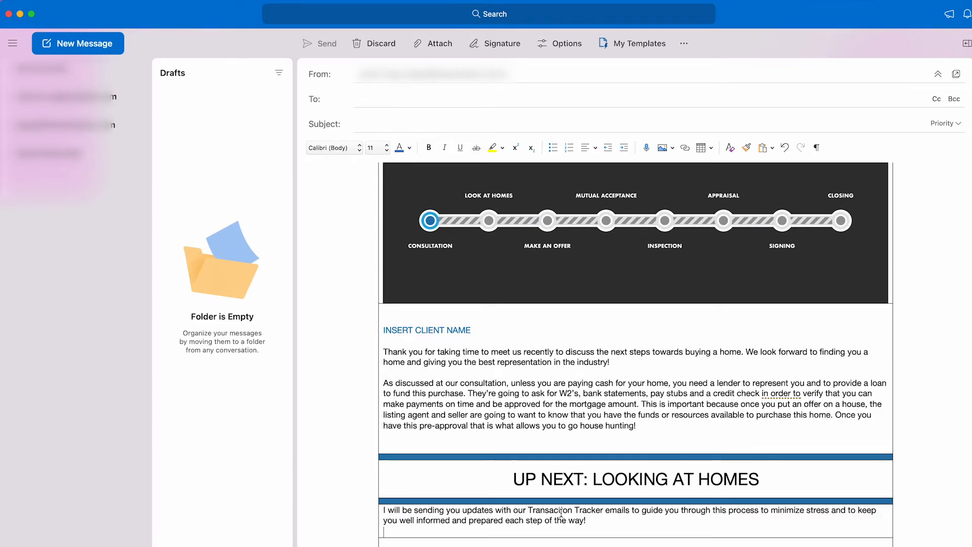
Step: Add a blank line above the pasted "I will be sending you updates" paragraph
left_click(383, 512)
left_click(388, 515)
scroll(478, 505, "down", 2)
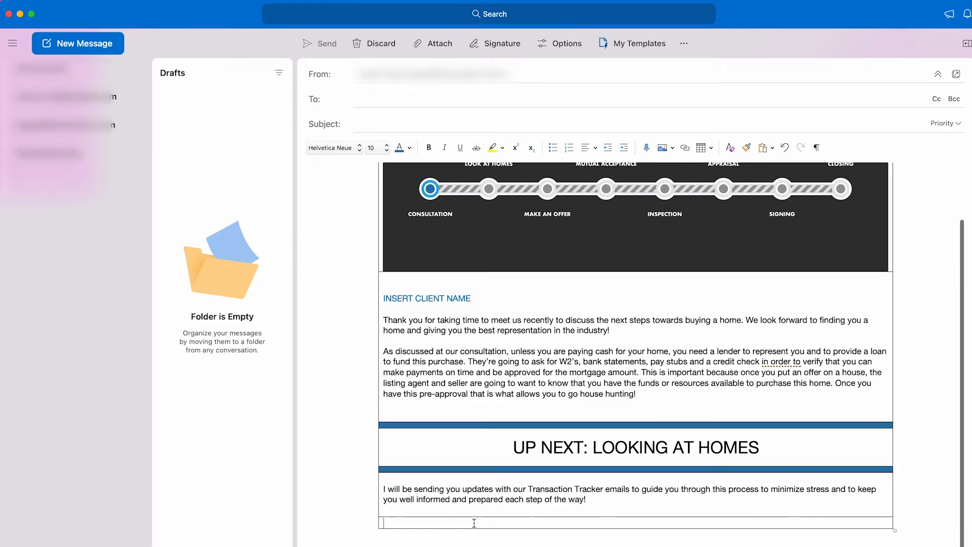
Step: Review the whole email layout from the timeline image down to the empty last table row
left_click(474, 523)
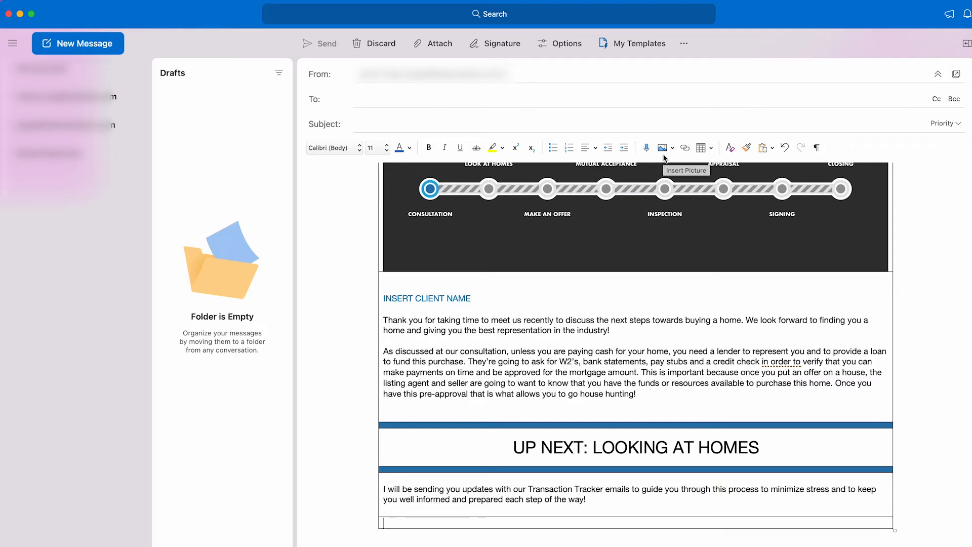
scroll(697, 273, "up", 3)
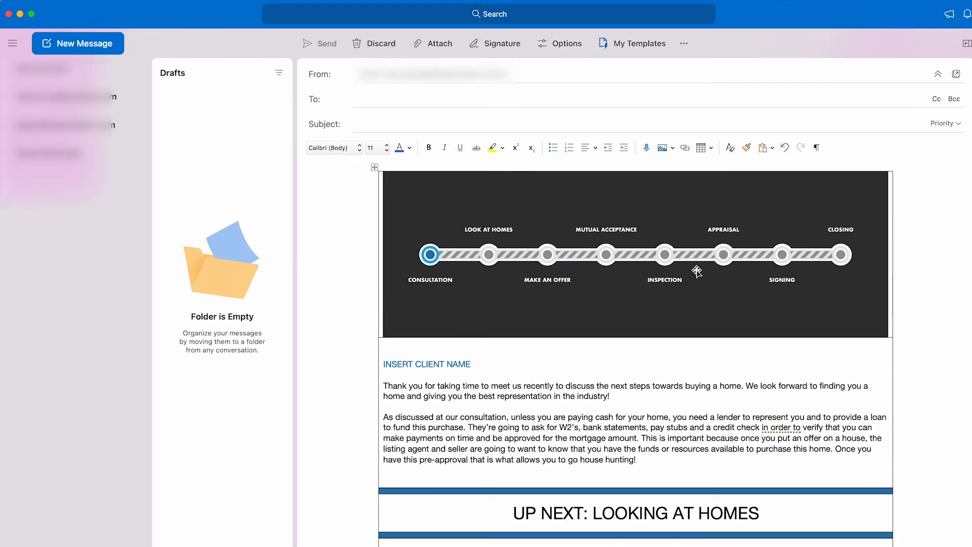
scroll(693, 339, "down", 1)
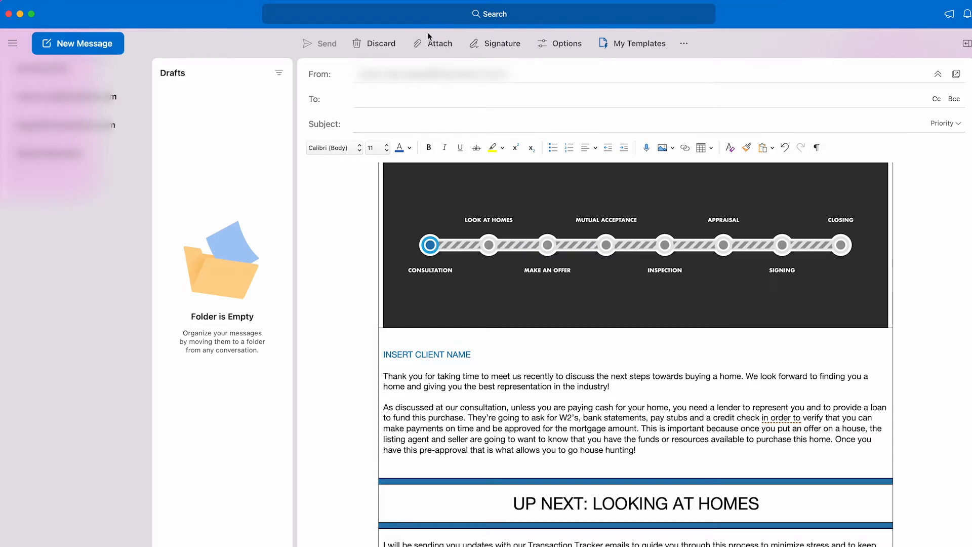
scroll(455, 283, "down", 3)
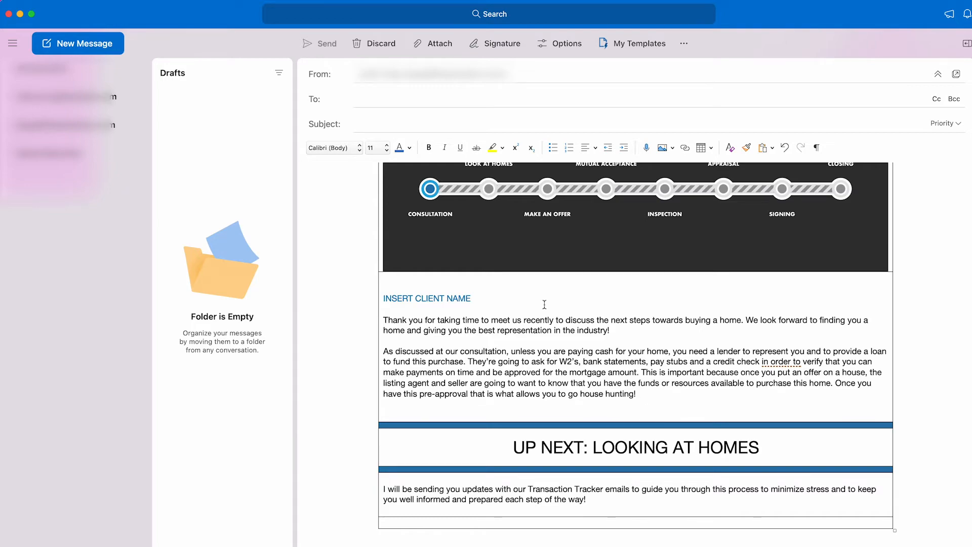
scroll(663, 355, "up", 3)
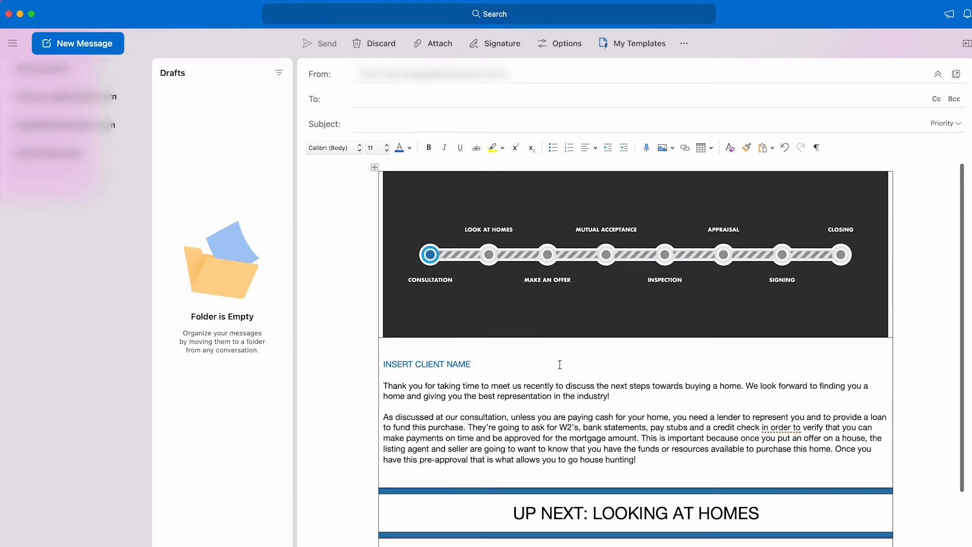
scroll(560, 365, "down", 3)
scroll(476, 238, "up", 3)
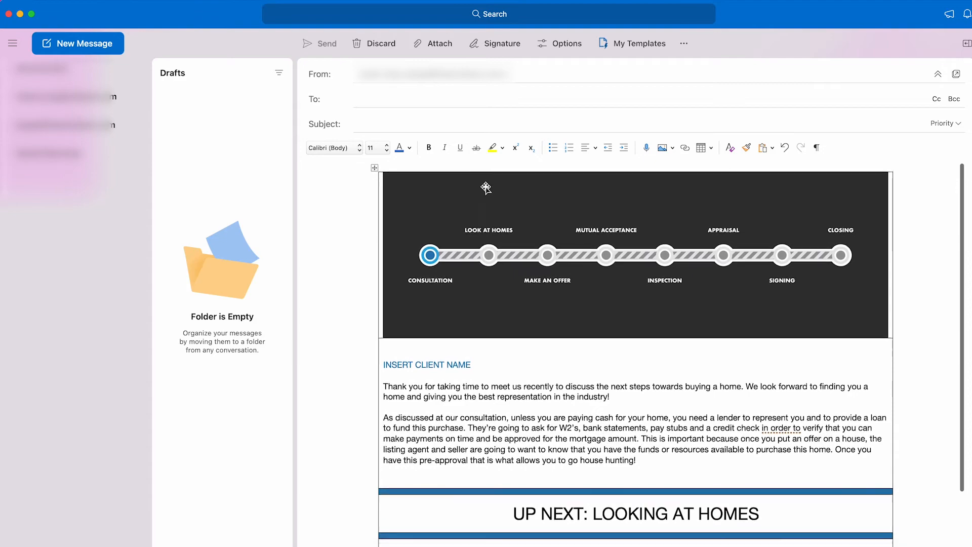
scroll(719, 349, "down", 3)
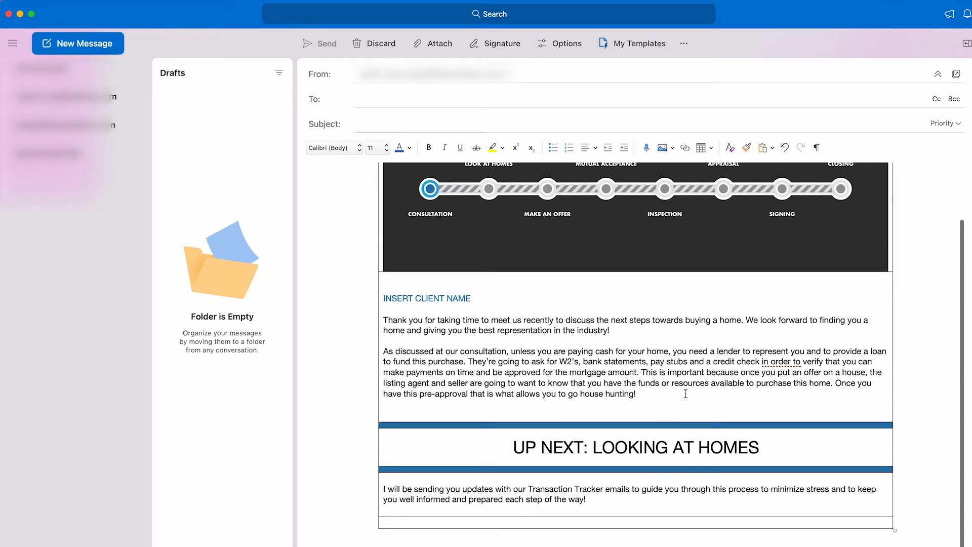
scroll(631, 354, "up", 4)
scroll(634, 331, "down", 4)
scroll(634, 331, "up", 3)
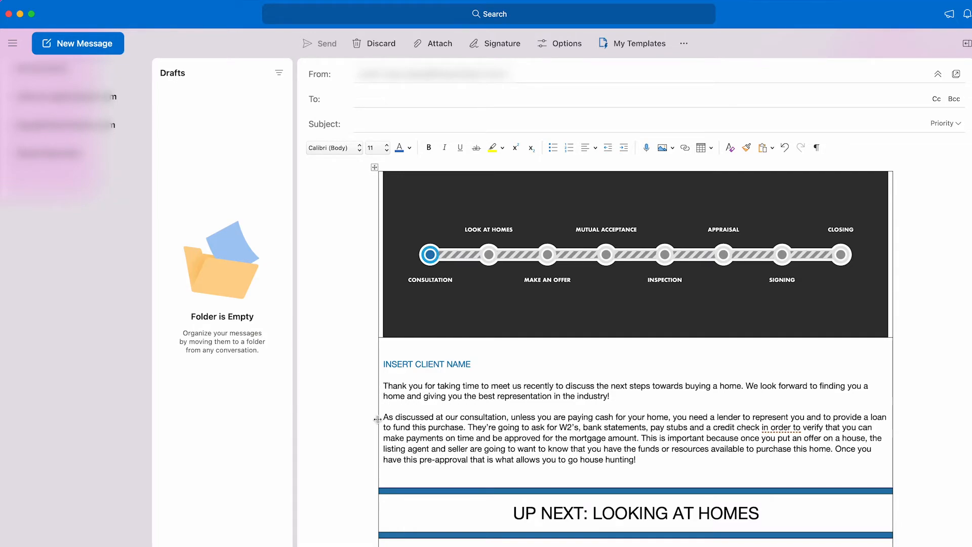
scroll(374, 420, "down", 3)
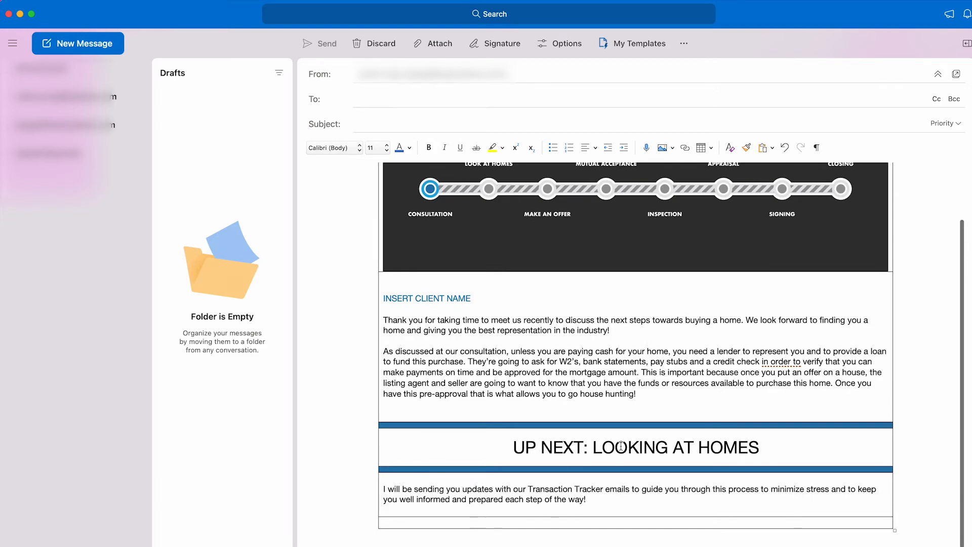
Step: Remove all borders from the entire email table by applying the None border setting to the table
scroll(621, 447, "up", 3)
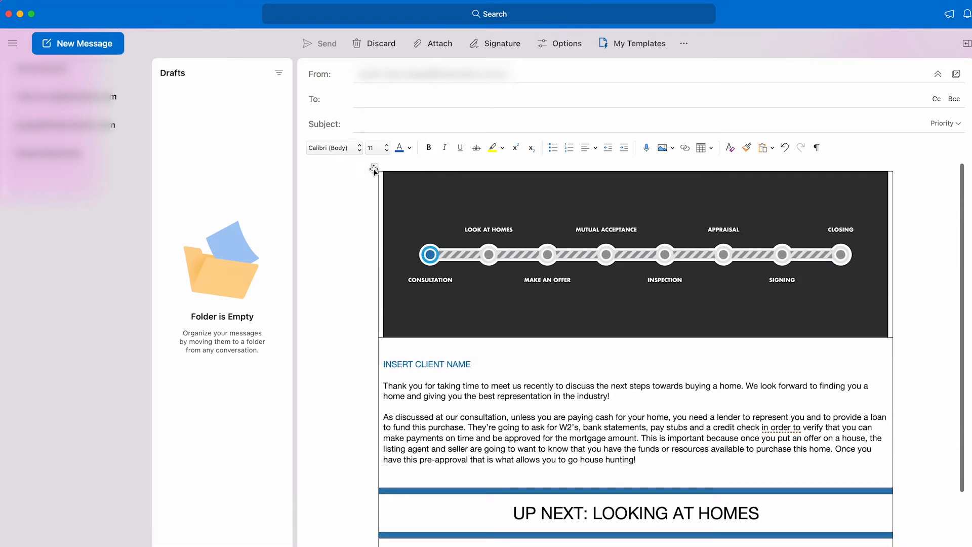
left_click(375, 168)
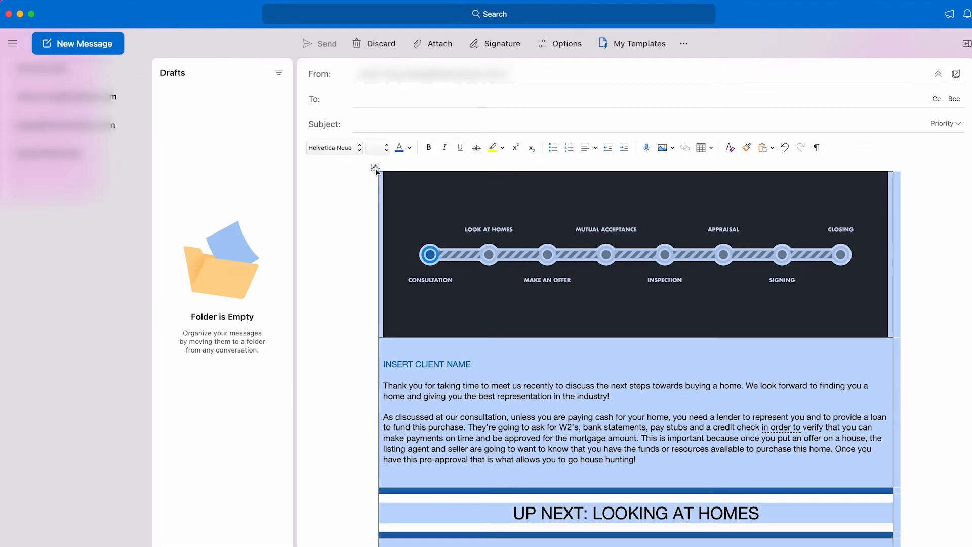
scroll(433, 306, "down", 3)
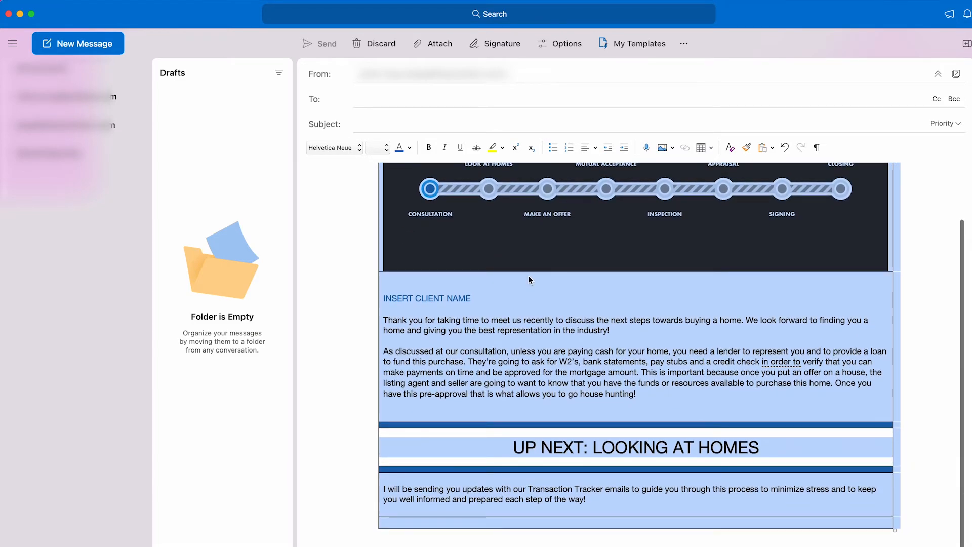
scroll(529, 276, "up", 3)
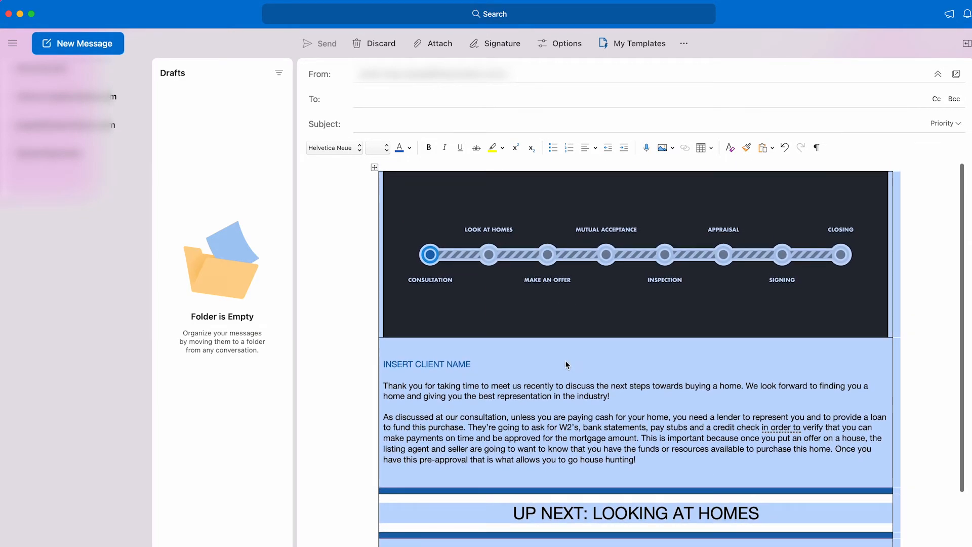
right_click(565, 361)
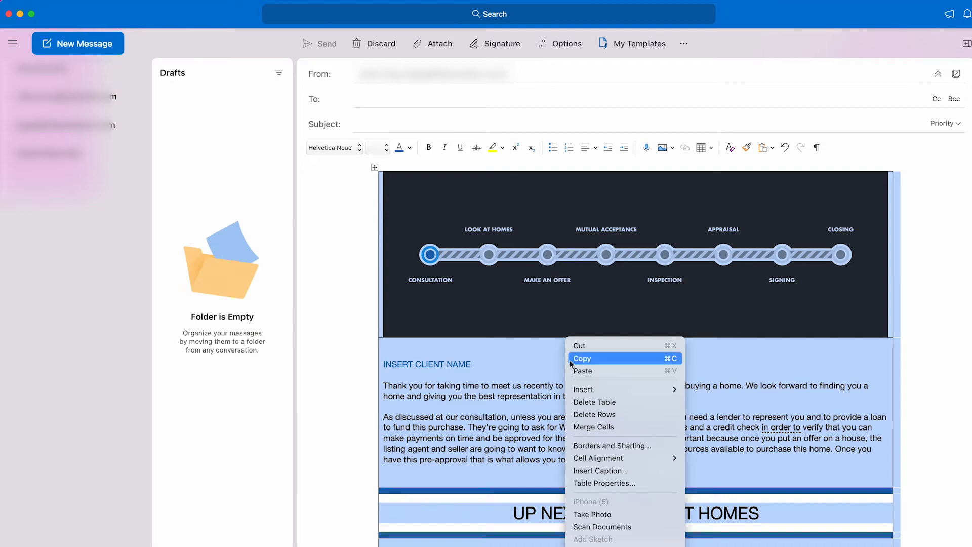
left_click(625, 445)
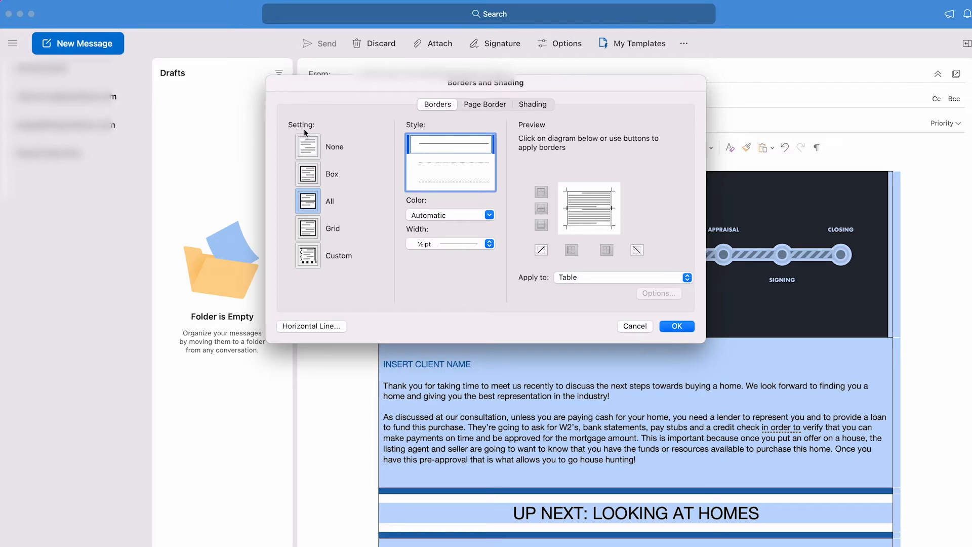
left_click(310, 149)
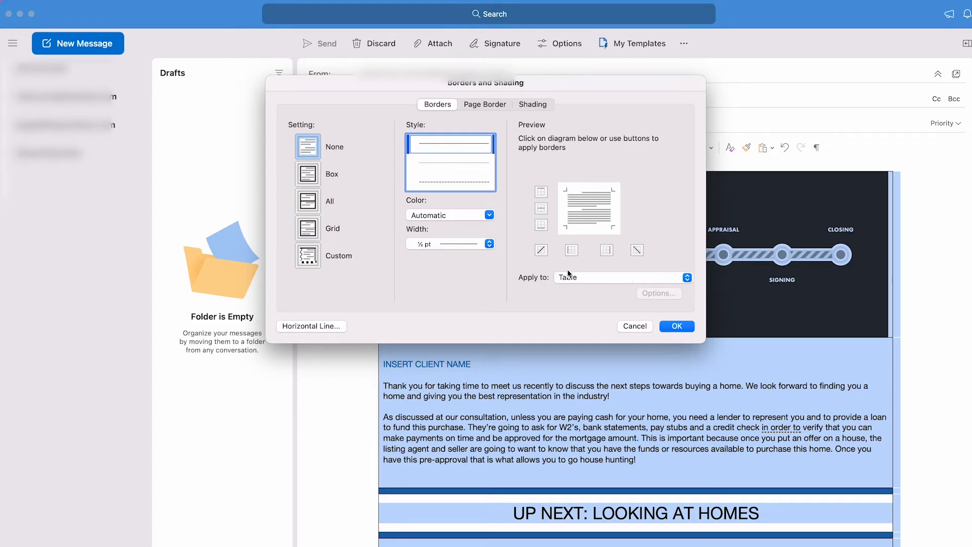
left_click(673, 326)
left_click(345, 315)
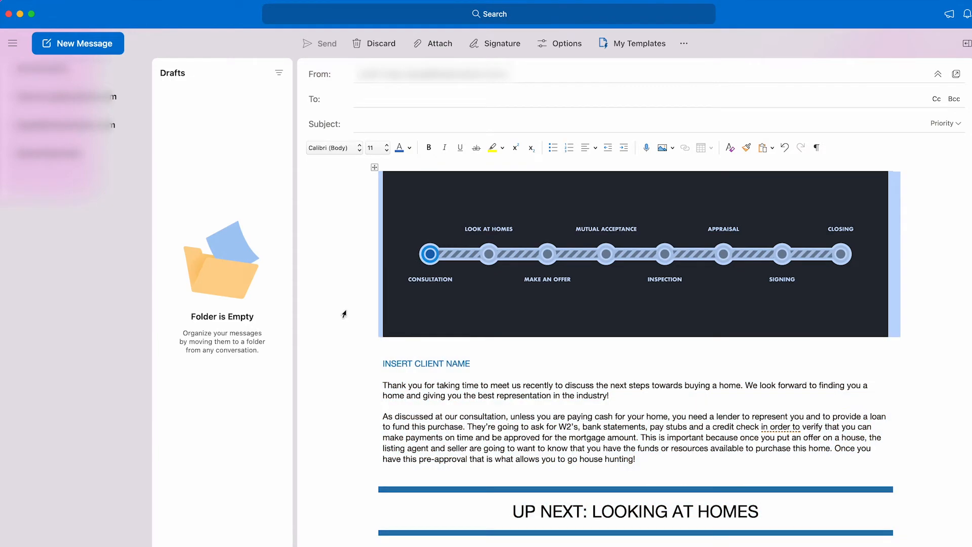
Step: Examine the email from the timeline image to the last row without the table borders
left_click(350, 342)
scroll(326, 439, "down", 3)
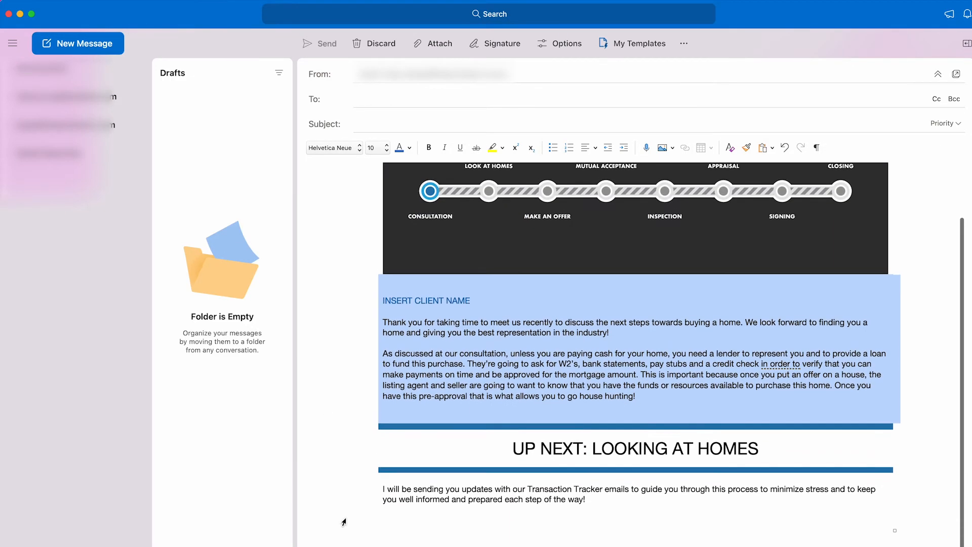
left_click(343, 523)
scroll(343, 529, "up", 3)
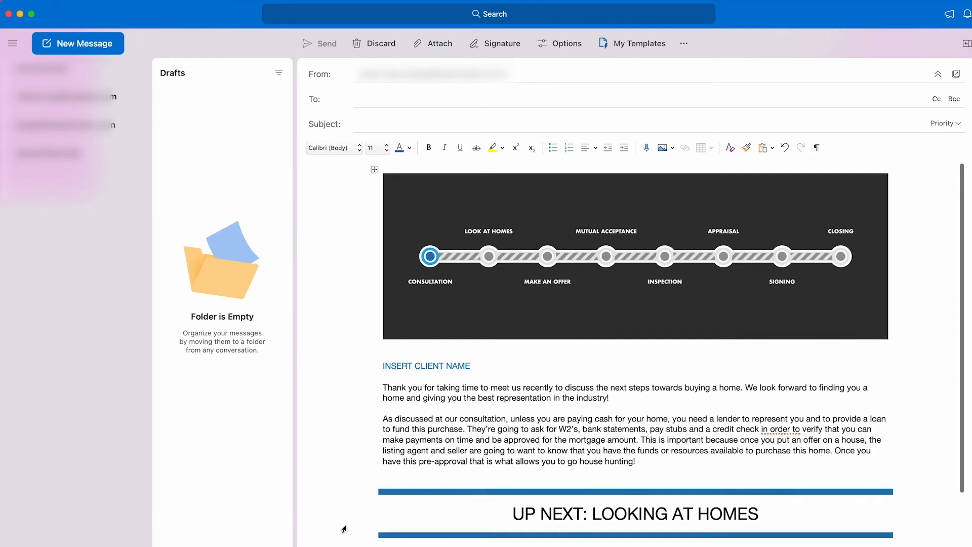
scroll(344, 529, "down", 3)
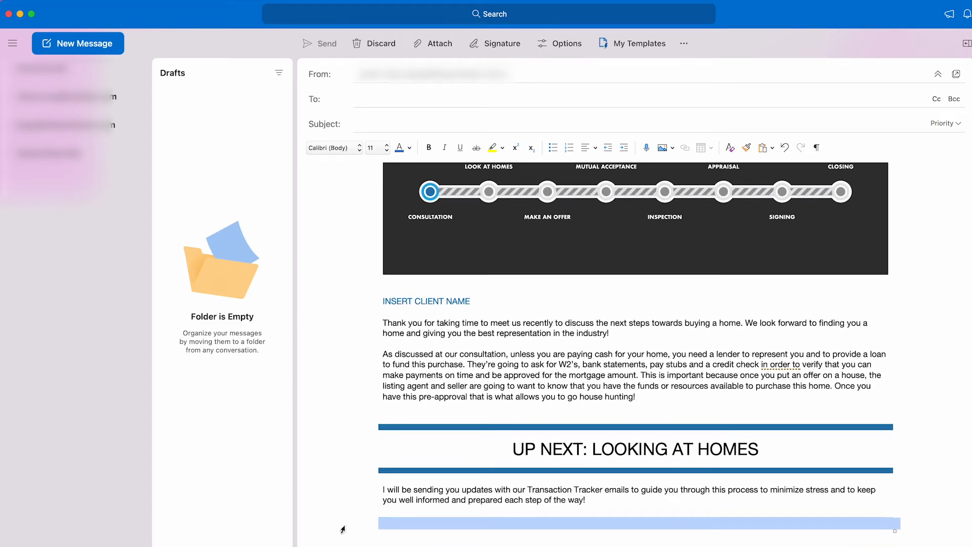
scroll(344, 529, "up", 3)
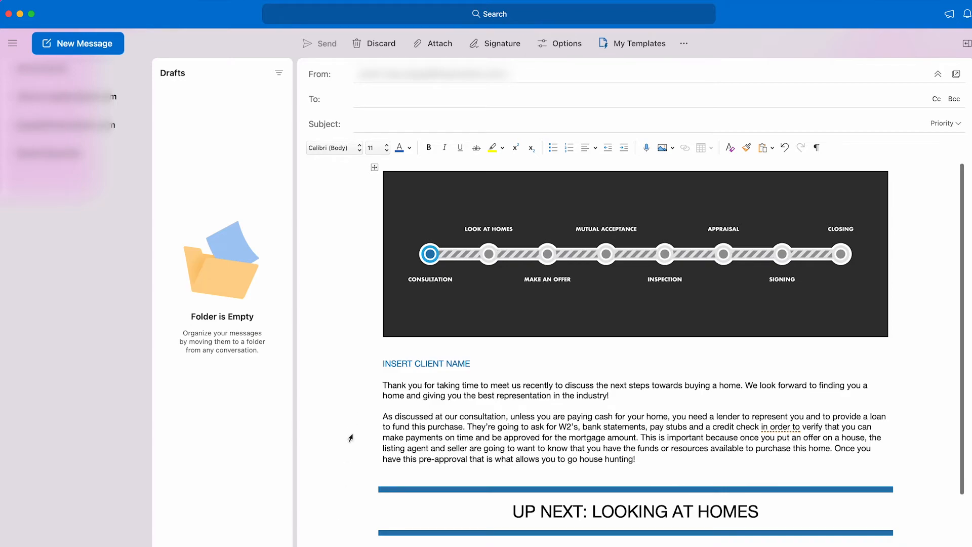
scroll(350, 439, "down", 3)
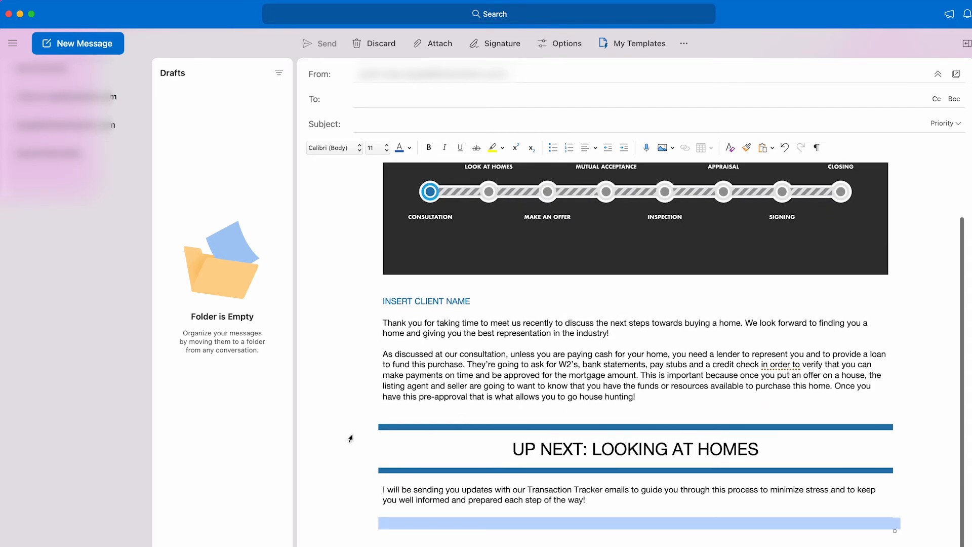
scroll(350, 439, "up", 3)
scroll(350, 438, "down", 3)
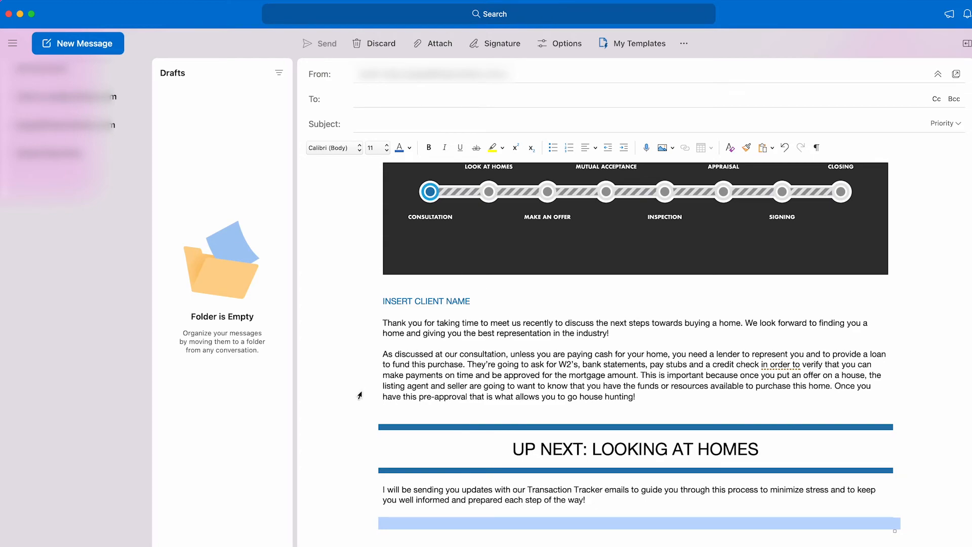
scroll(360, 396, "up", 3)
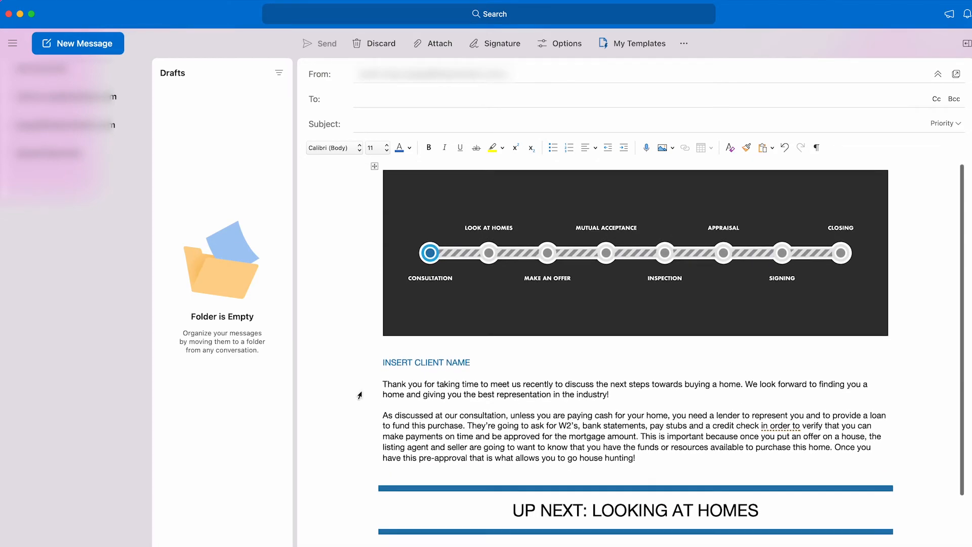
scroll(359, 394, "down", 3)
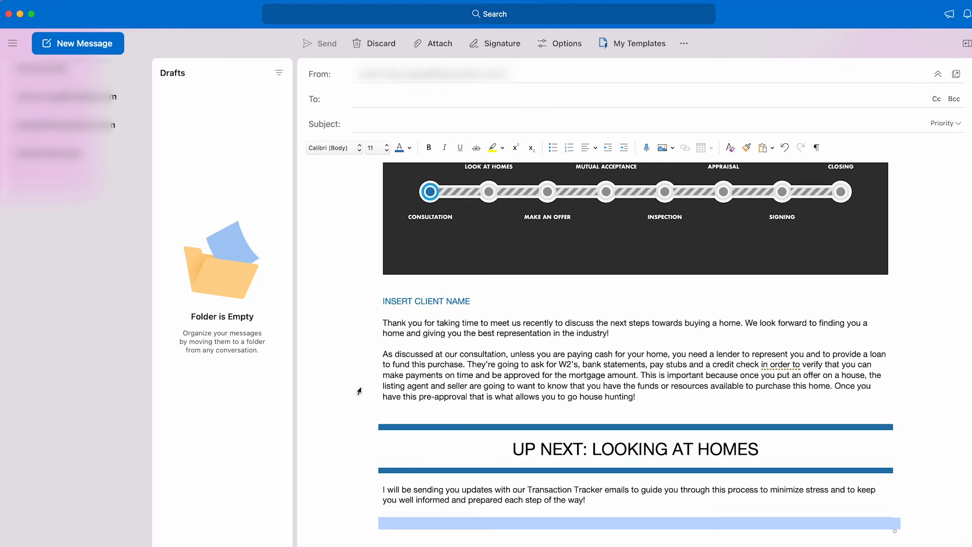
Step: Highlight the "INSERT CLIENT NAME" placeholder, and place the cursor in the empty last row under the closing paragraph
left_click(450, 300)
left_click_drag(470, 301, 393, 304)
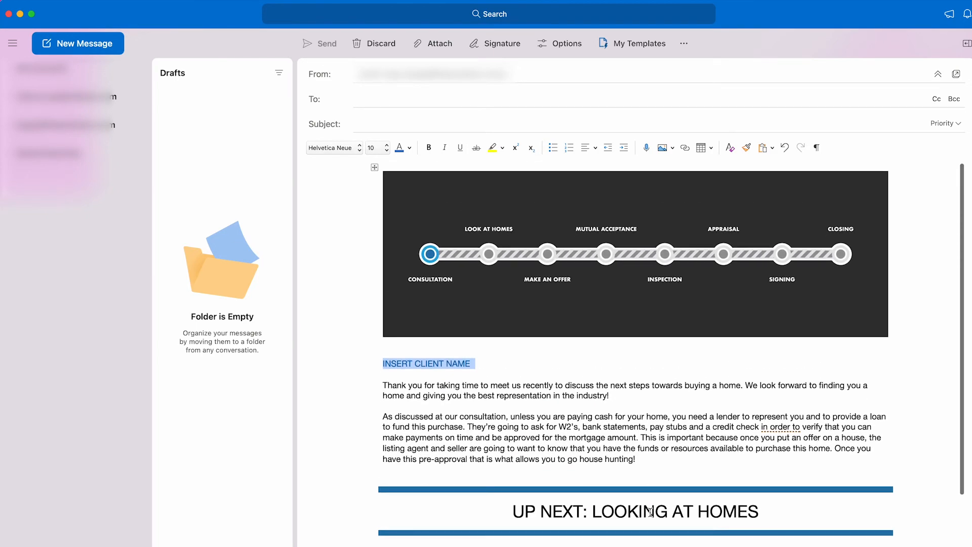
scroll(650, 512, "down", 3)
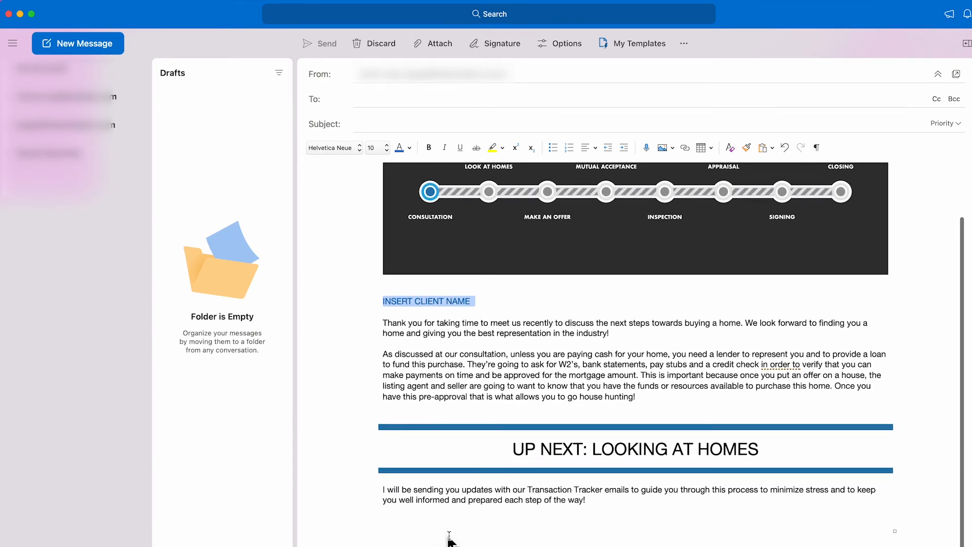
left_click(448, 532)
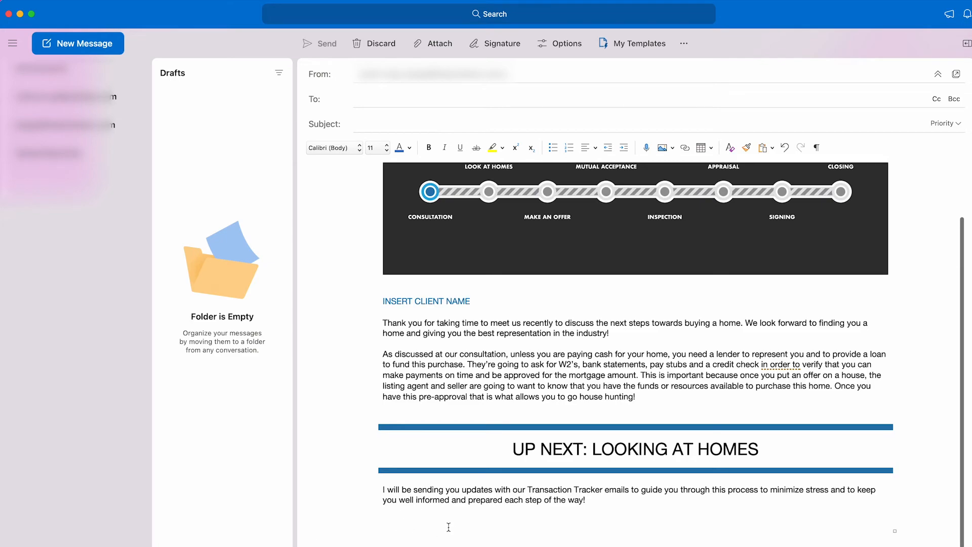
scroll(456, 481, "up", 3)
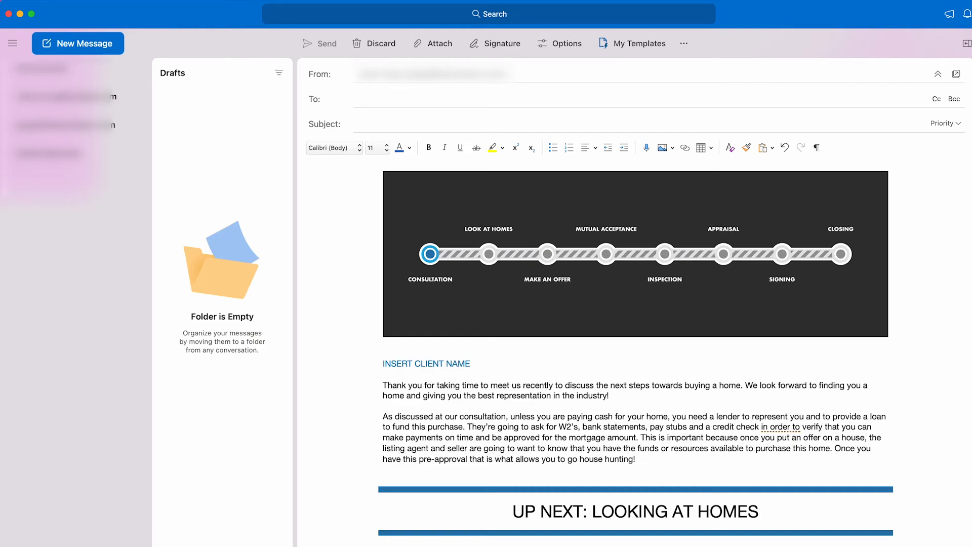
Step: Start saving the email as a template, change the save location to the Exports folder, and cancel without saving
left_click(68, 1)
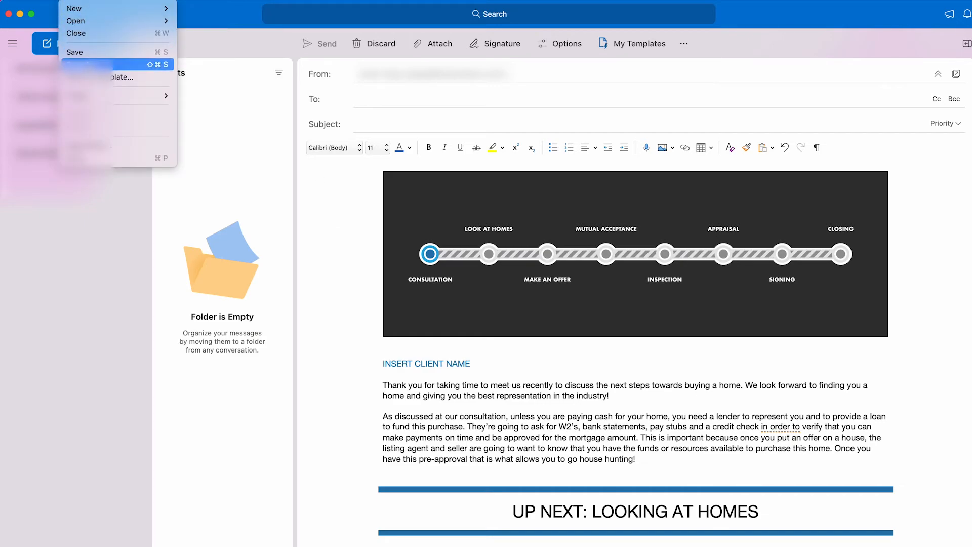
left_click(96, 76)
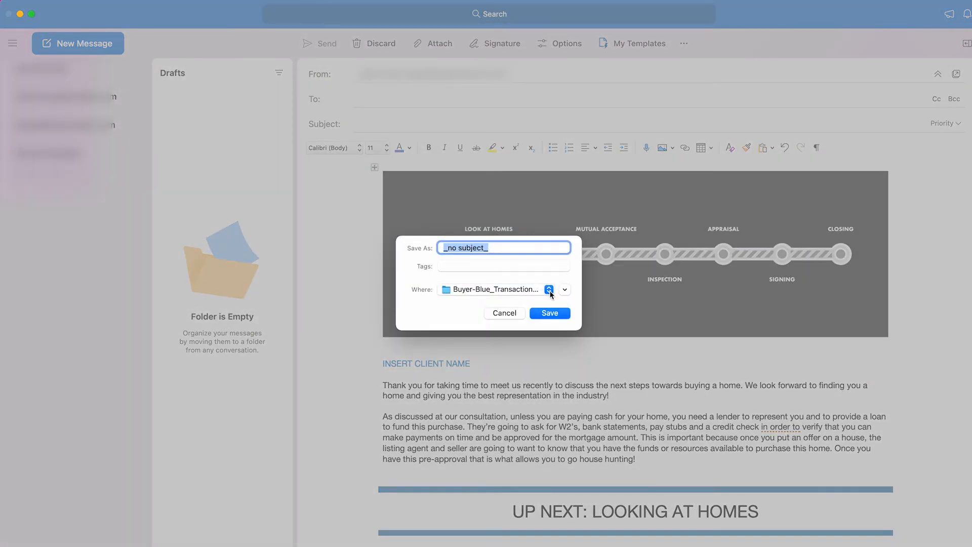
left_click(564, 290)
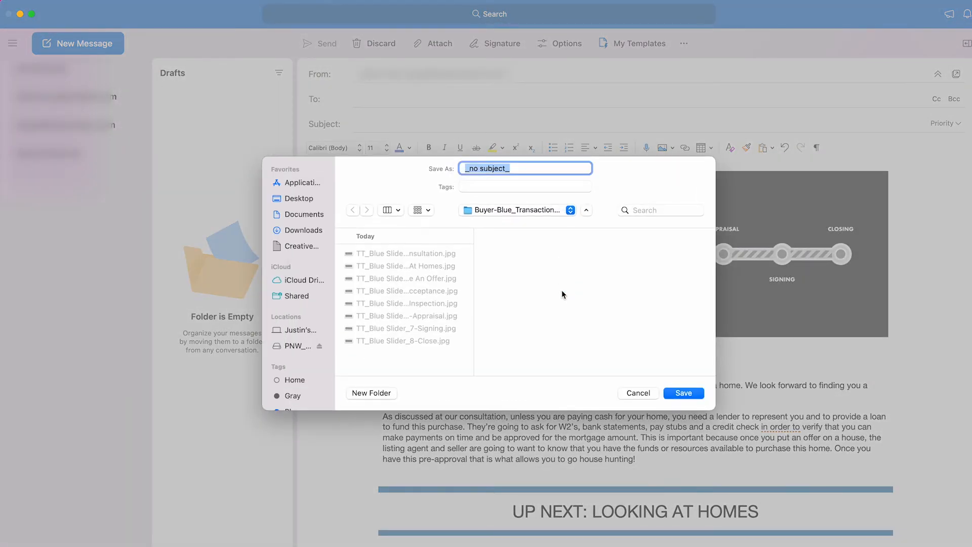
left_click(569, 213)
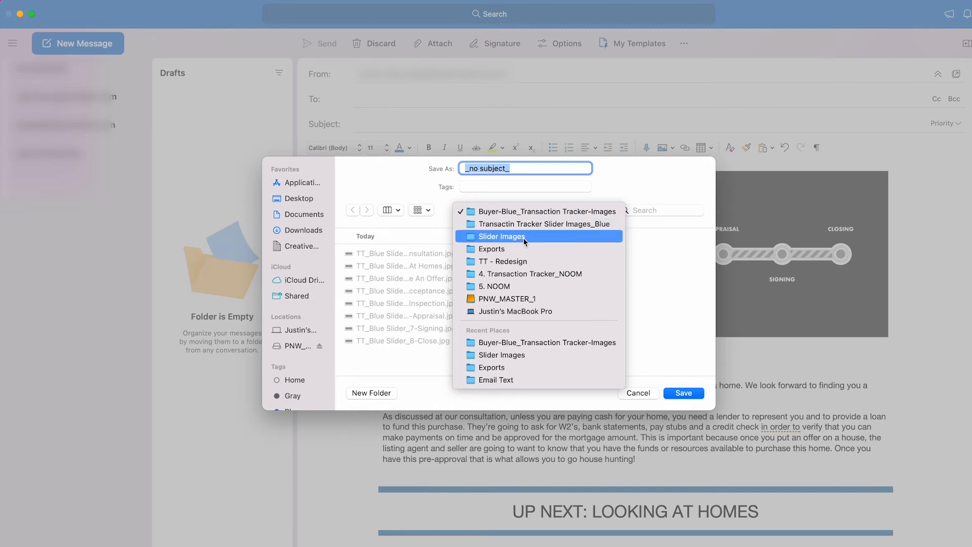
left_click(524, 240)
left_click(552, 211)
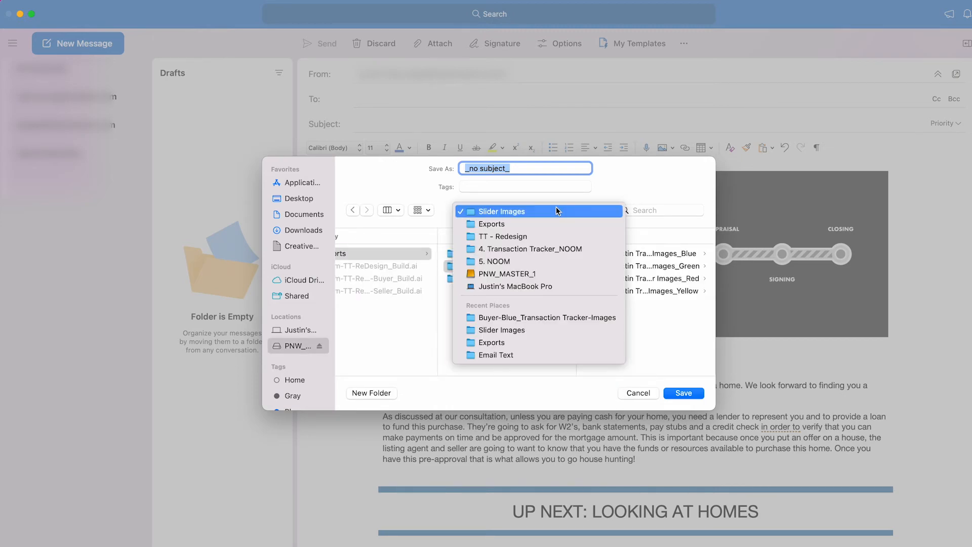
left_click(455, 312)
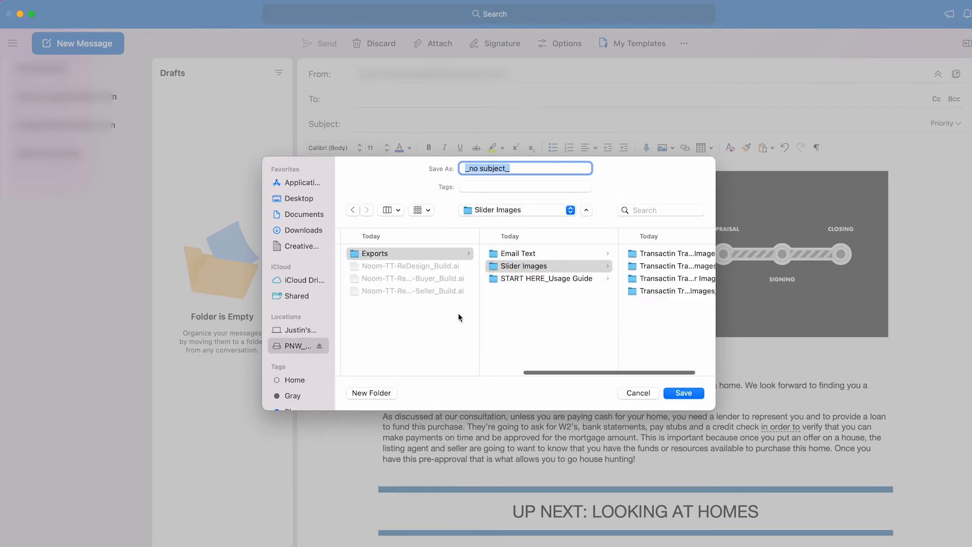
left_click(511, 290)
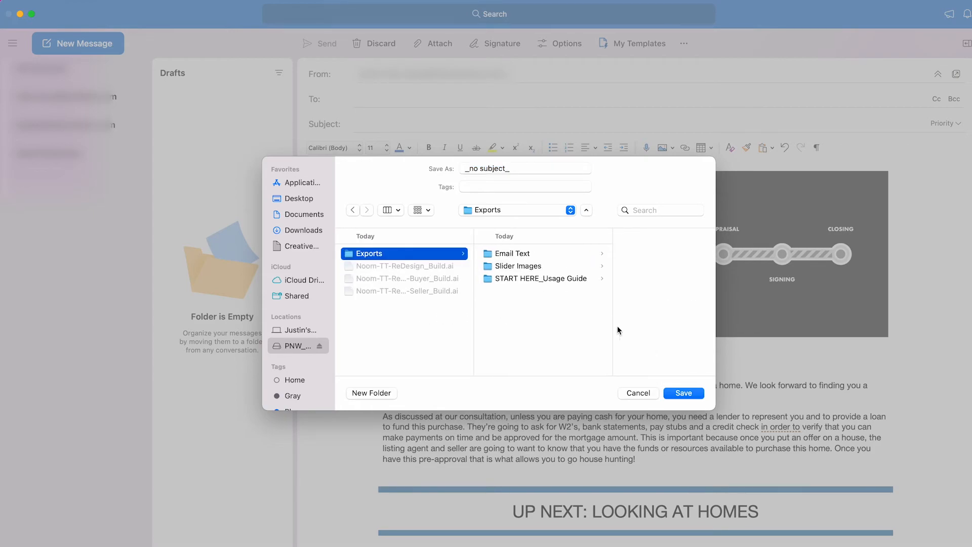
left_click(650, 398)
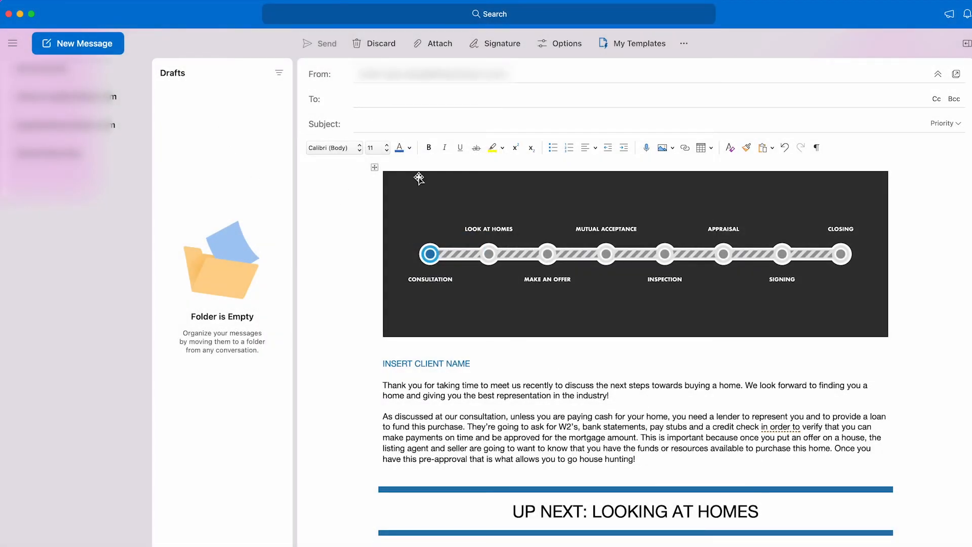
Step: Save the email as a template named "Buyer-1 Consultation_Template" in the Exports folder
left_click(63, 0)
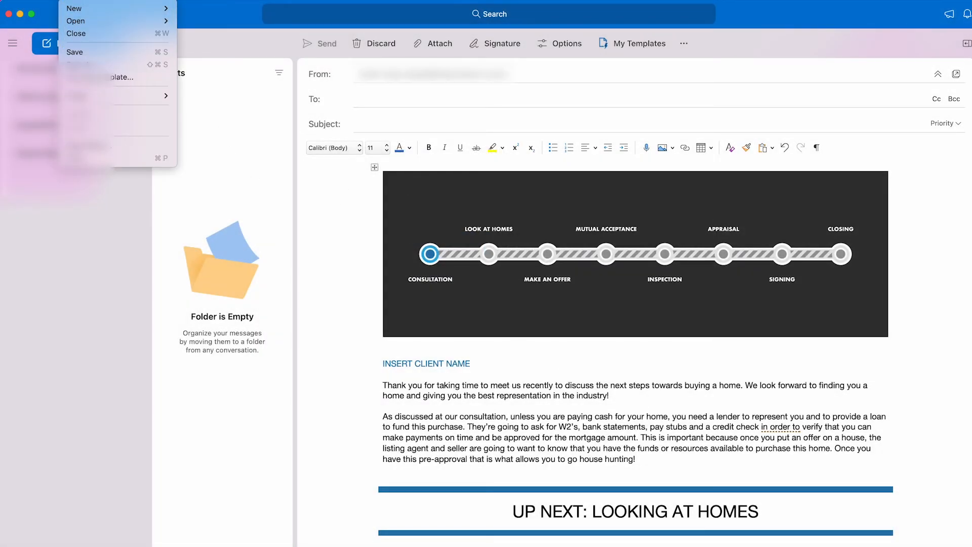
left_click(449, 172)
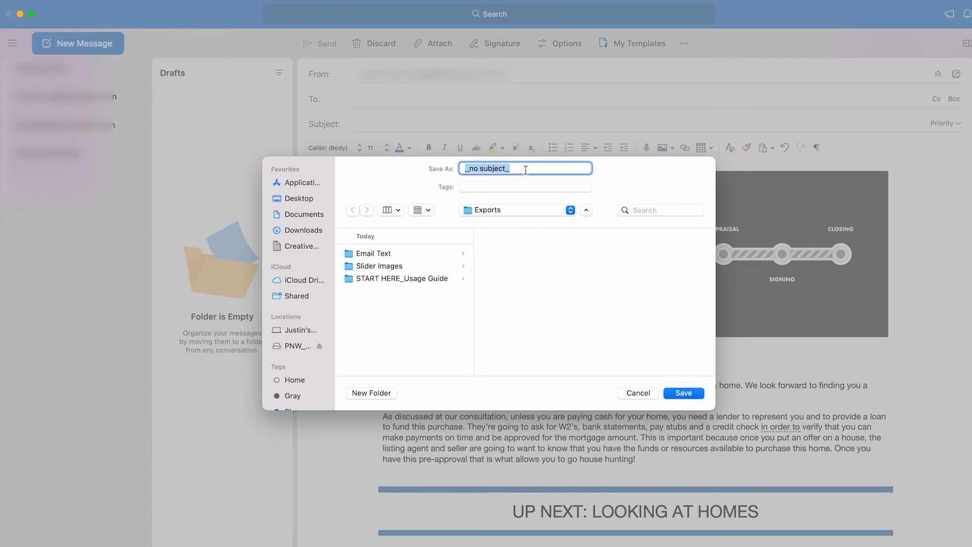
type("Buyer")
type("-1 Consulta")
type("tan")
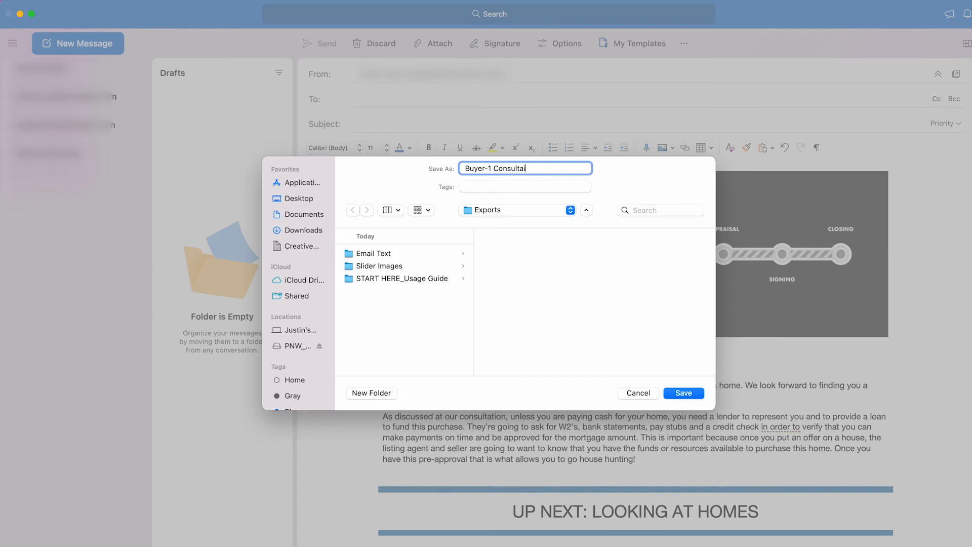
key("BackSpace")
key("BackSpace")
key("BackSpace")
type("tion_Template")
left_click(684, 393)
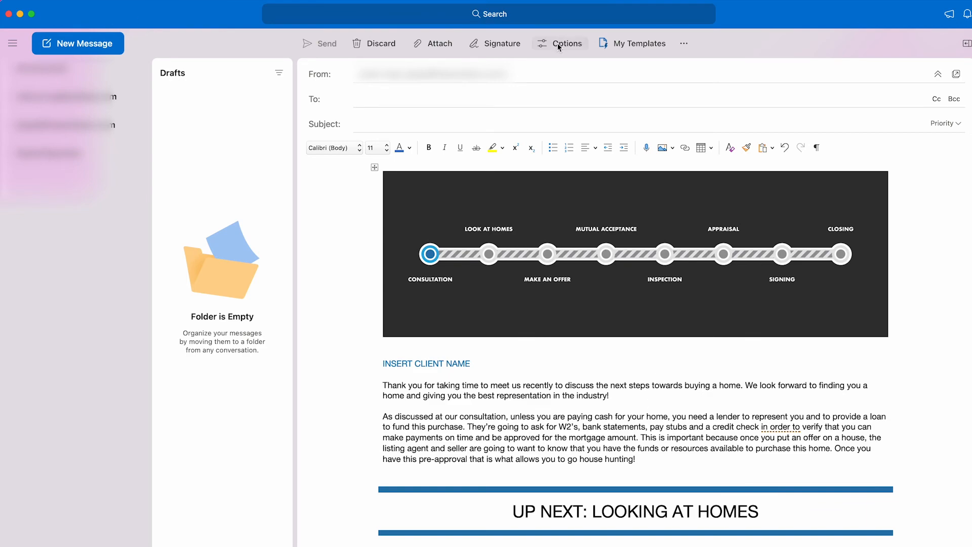
Step: Open Buyer-1 Consultation_Template.emltpl from the Exports folder on the Mac and enlarge its message window
left_click(621, 44)
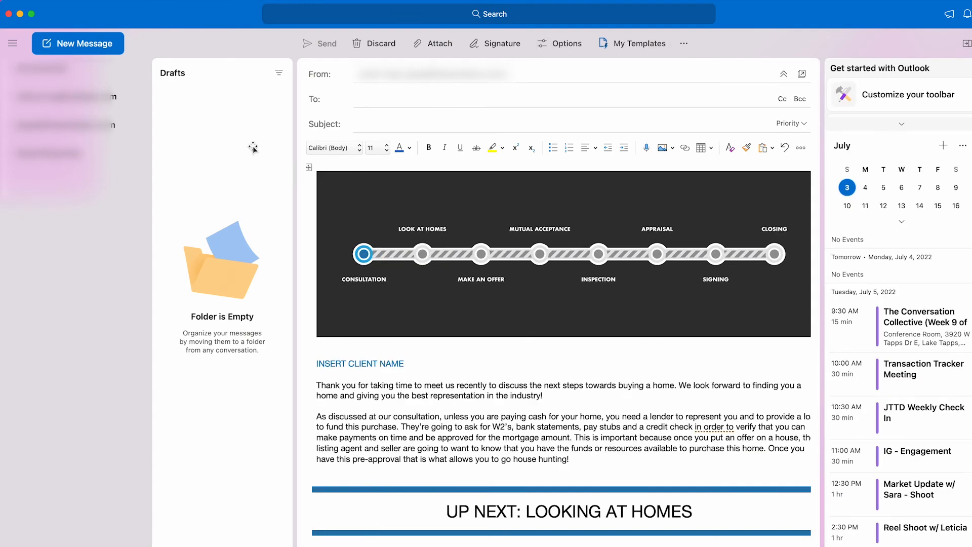
left_click(72, 0)
mouse_move(82, 21)
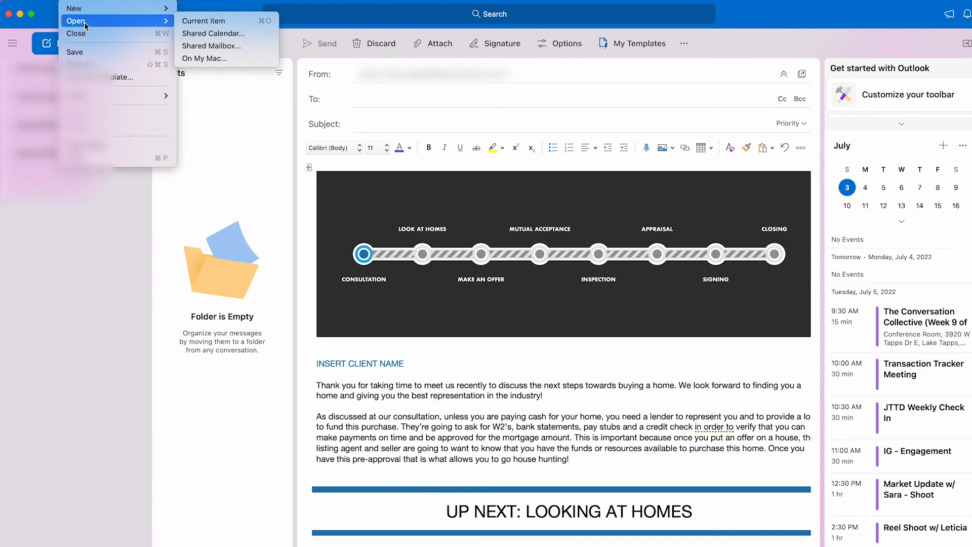
left_click(210, 58)
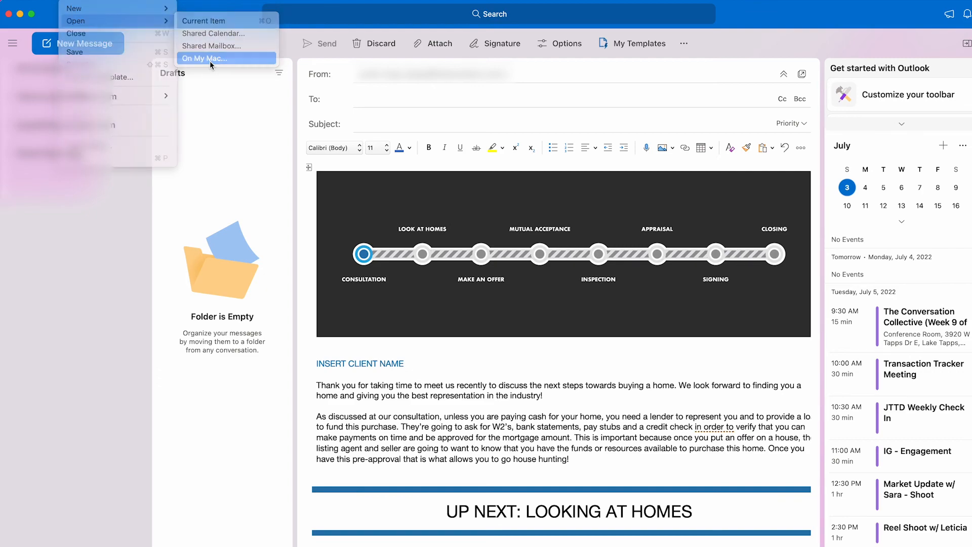
left_click(397, 139)
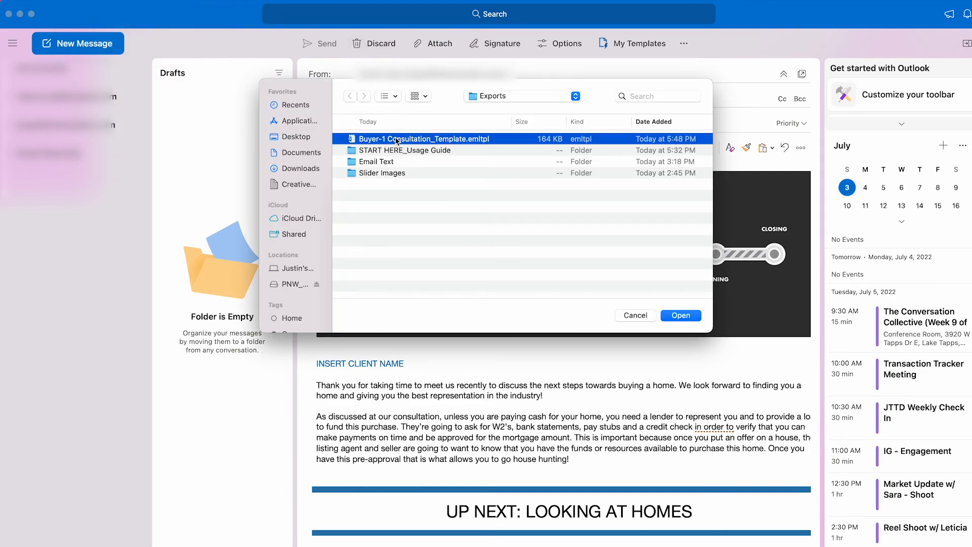
left_click(681, 315)
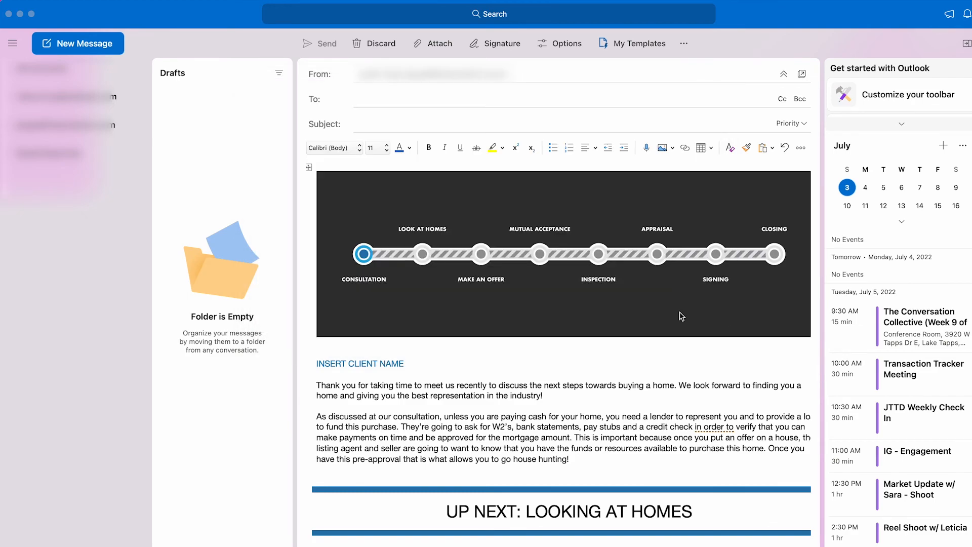
left_click_drag(499, 419, 718, 546)
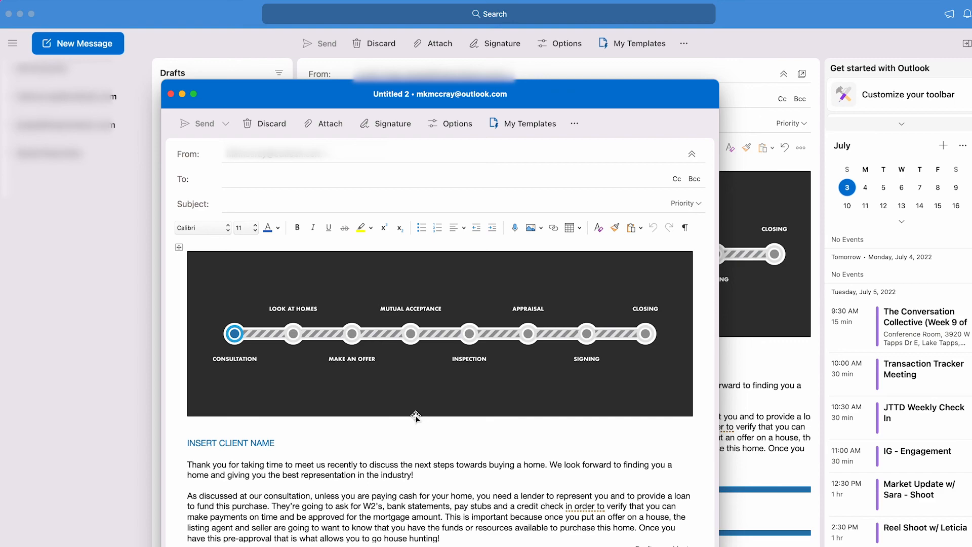
Step: Review the message opened from the template, from the timeline image down to the closing paragraph and back
left_click(403, 420)
scroll(404, 419, "down", 5)
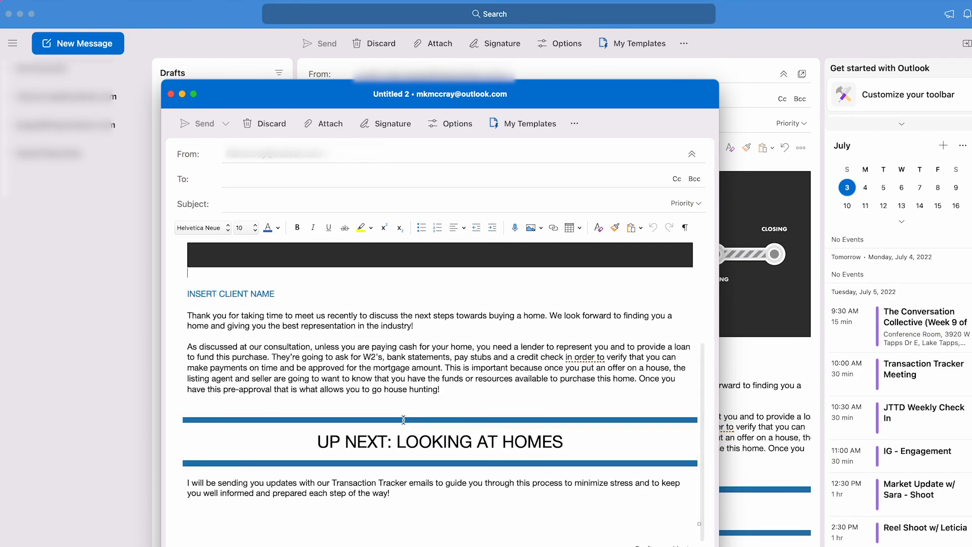
scroll(404, 419, "up", 5)
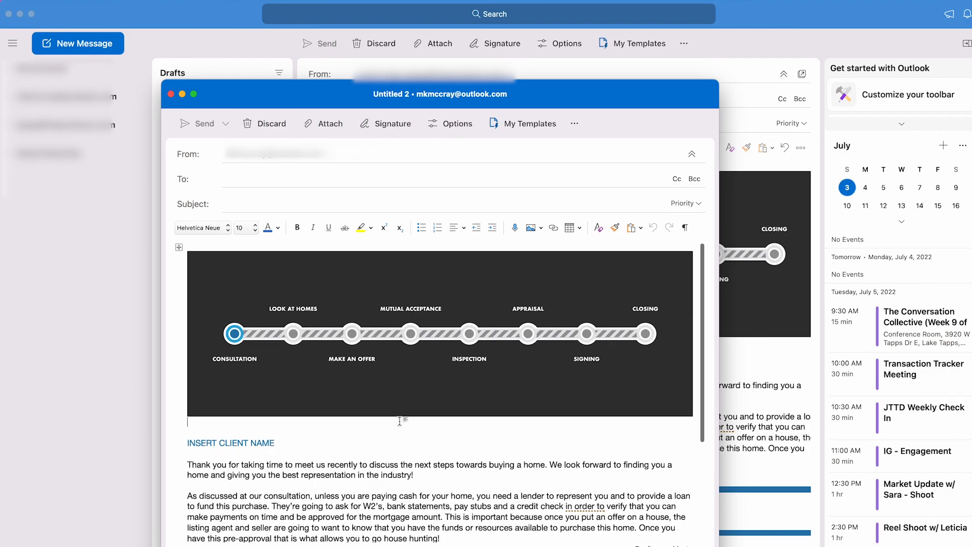
scroll(312, 307, "down", 1)
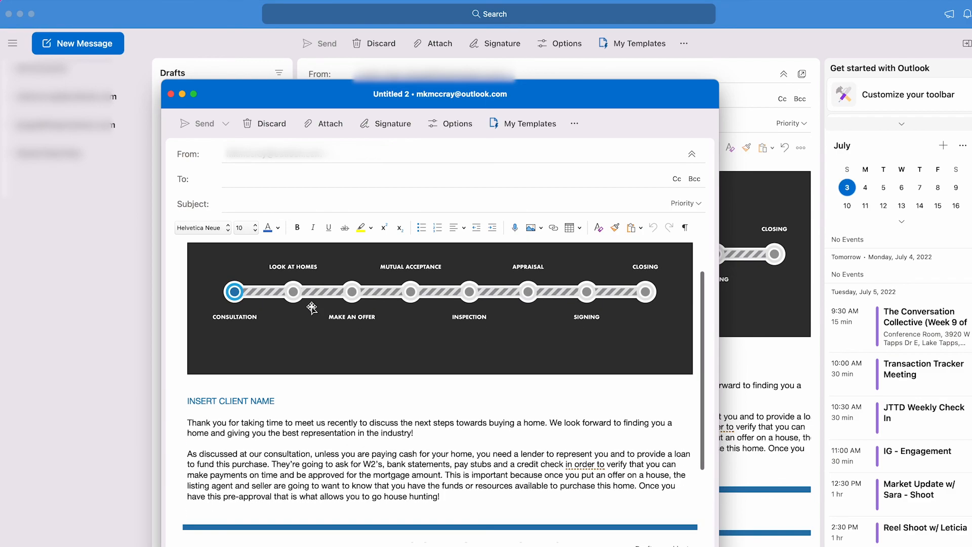
scroll(312, 308, "down", 1)
scroll(299, 324, "down", 1)
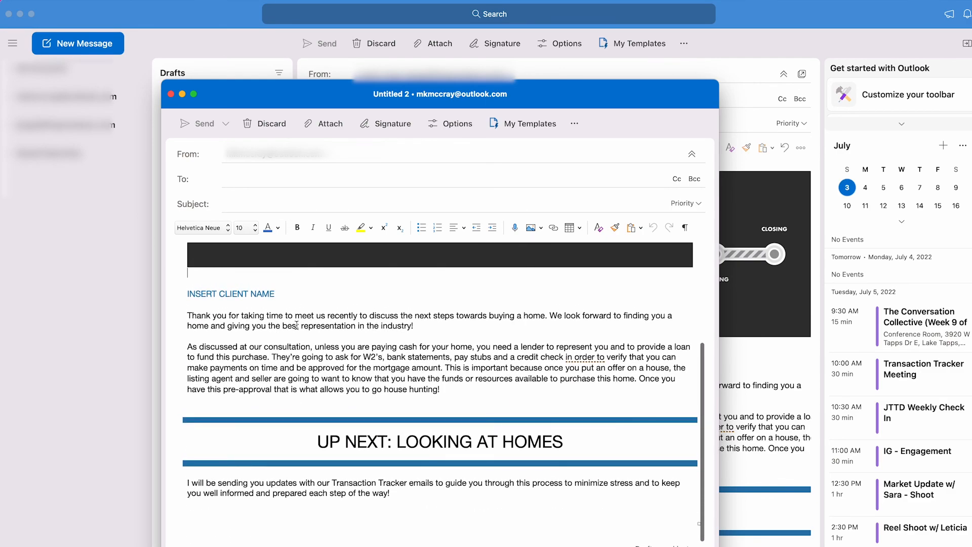
scroll(384, 388, "up", 5)
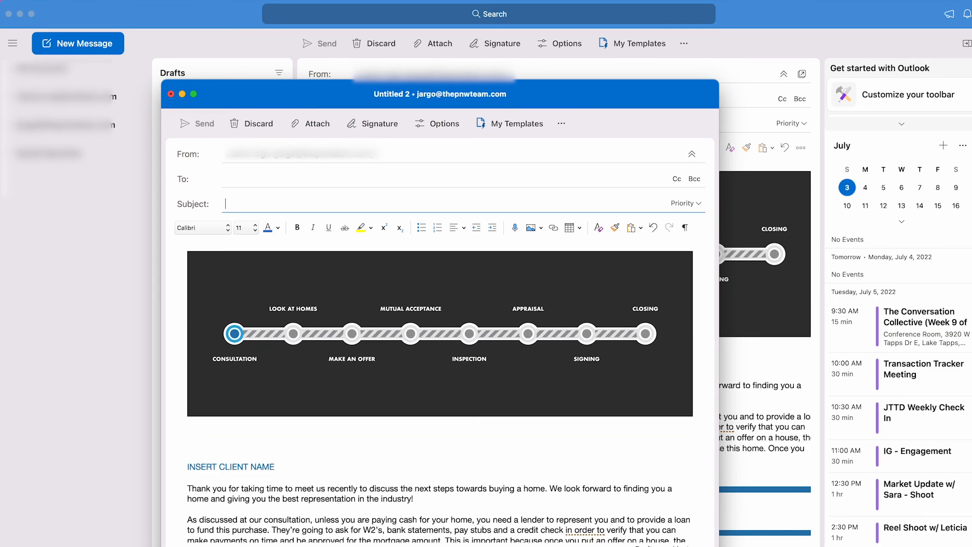
Step: Set the message's subject to "It was nice meeting you!" and look over the body
type("It was ")
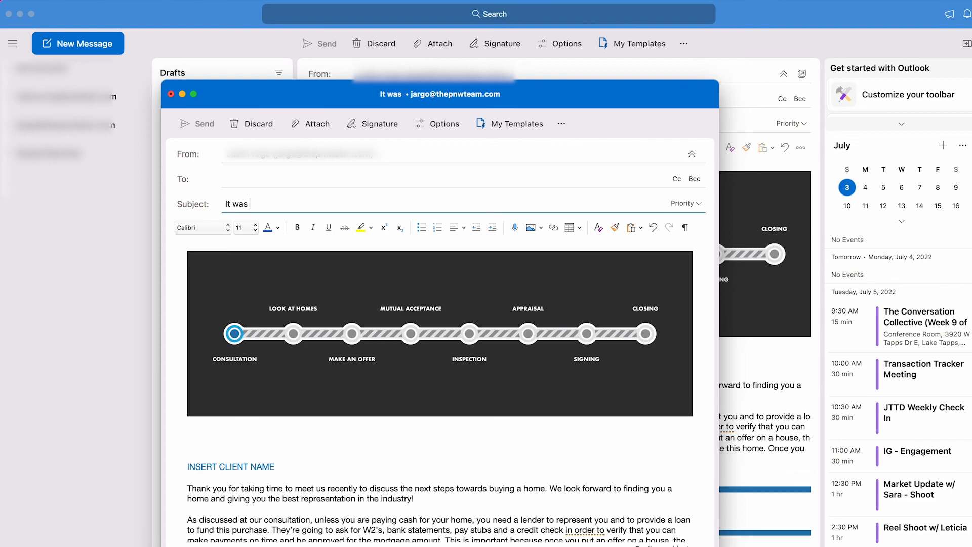
type("nice meeing")
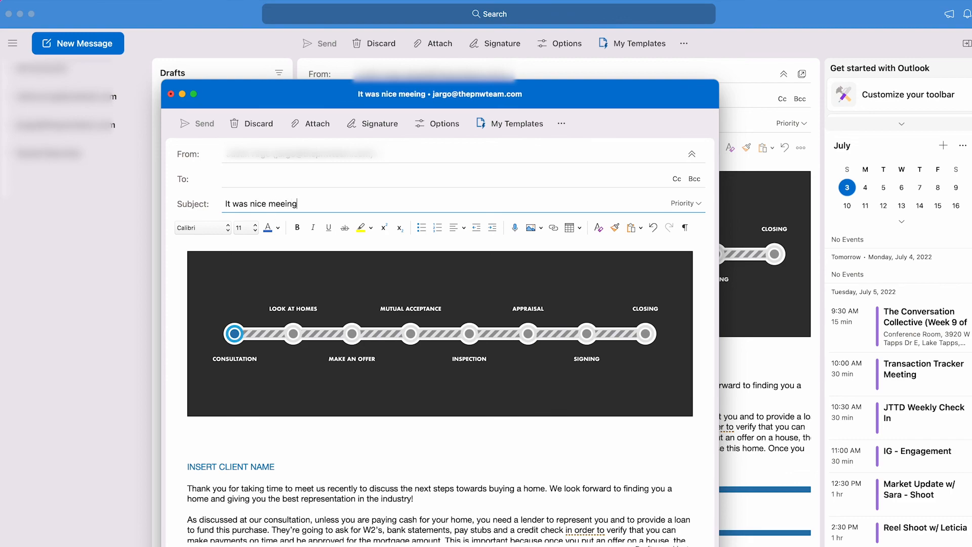
key("BackSpace")
key("BackSpace")
key("BackSpace")
type("ting y")
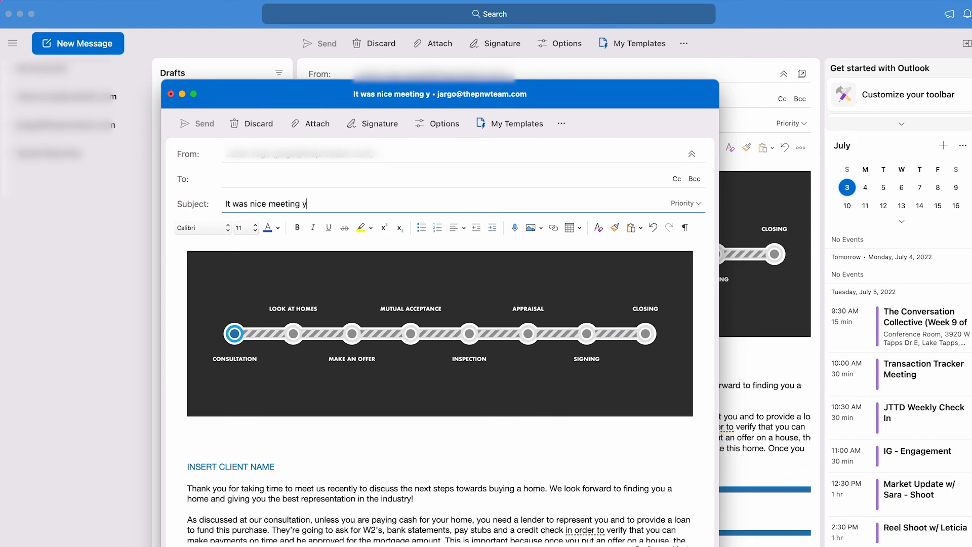
type("ou!")
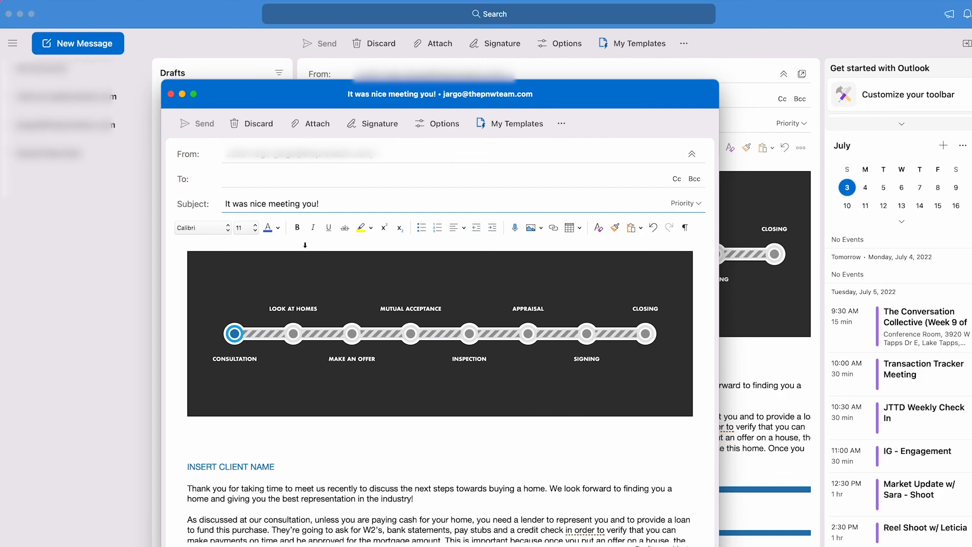
scroll(328, 305, "down", 5)
scroll(330, 305, "up", 5)
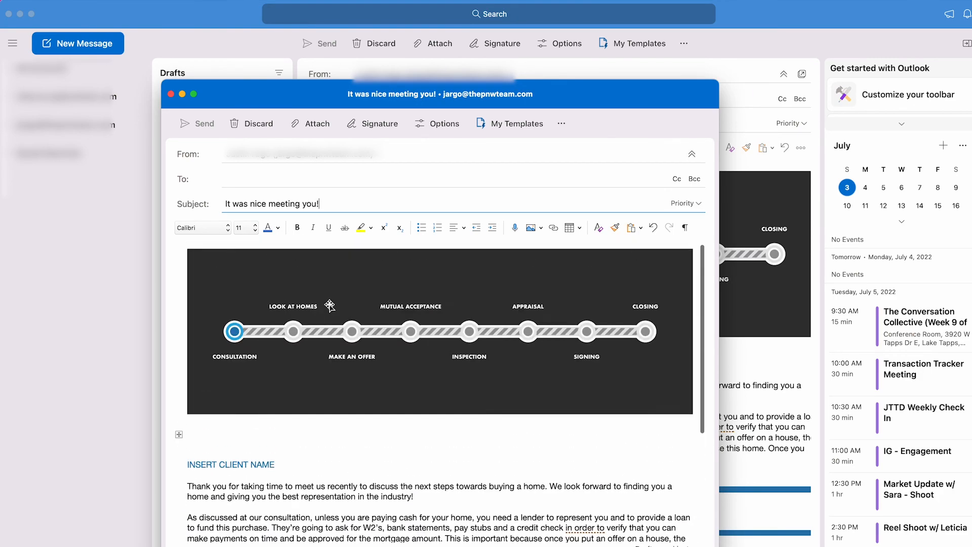